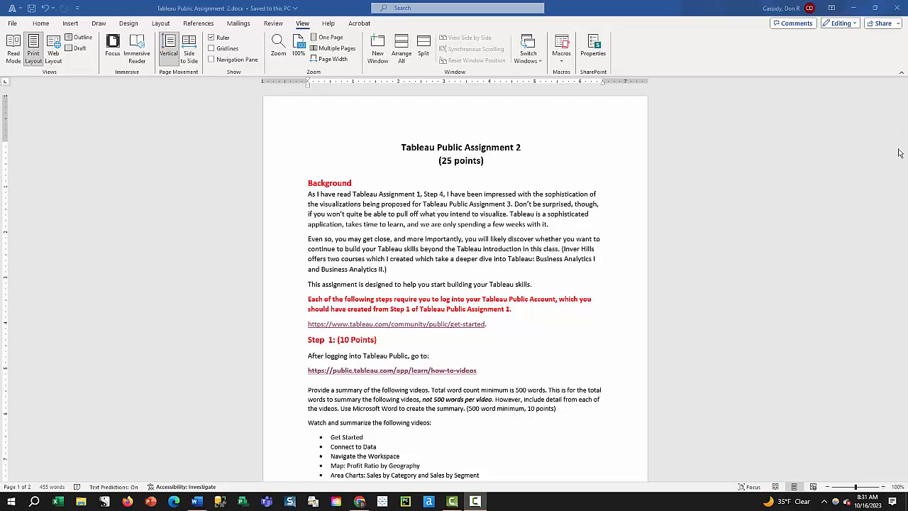
Step: Follow the tableau.com get-started link in the assignment document and sign in to Tableau Public
{"action": "left_click_drag", "start_coordinate": [904, 154], "coordinate": [906, 186]}
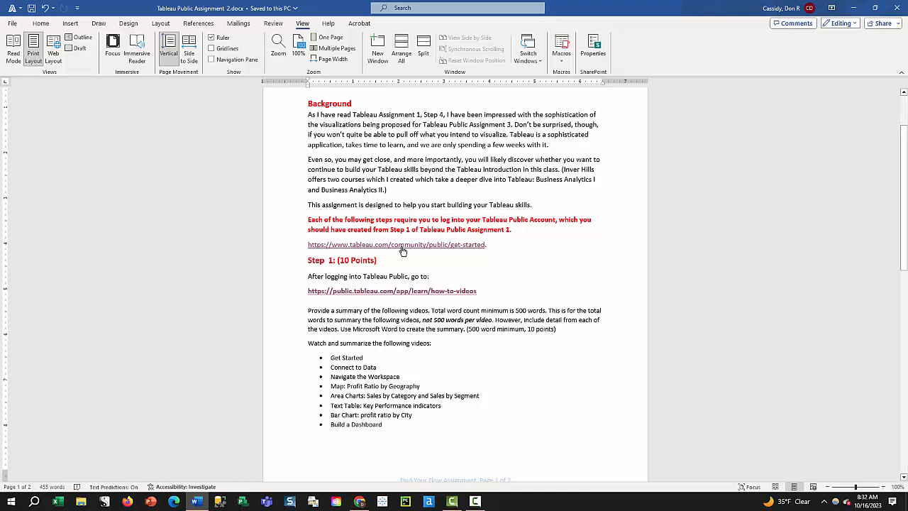
{"action": "left_click", "coordinate": [403, 248], "text": "ctrl"}
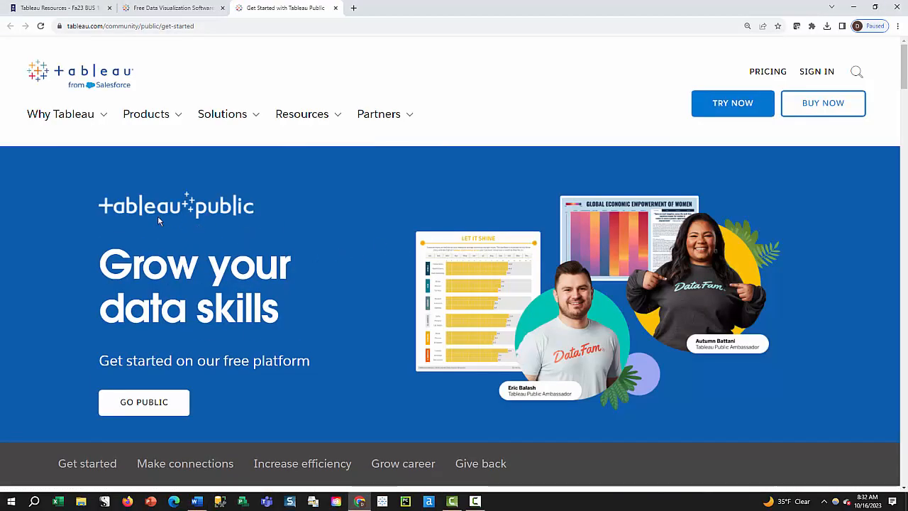
{"action": "left_click", "coordinate": [816, 77]}
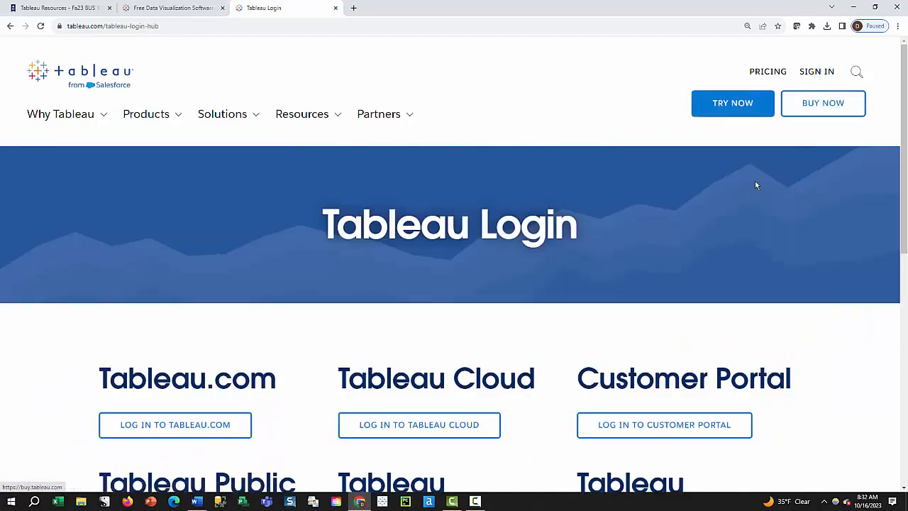
{"action": "scroll", "coordinate": [904, 99], "scroll_direction": "down", "scroll_amount": 2}
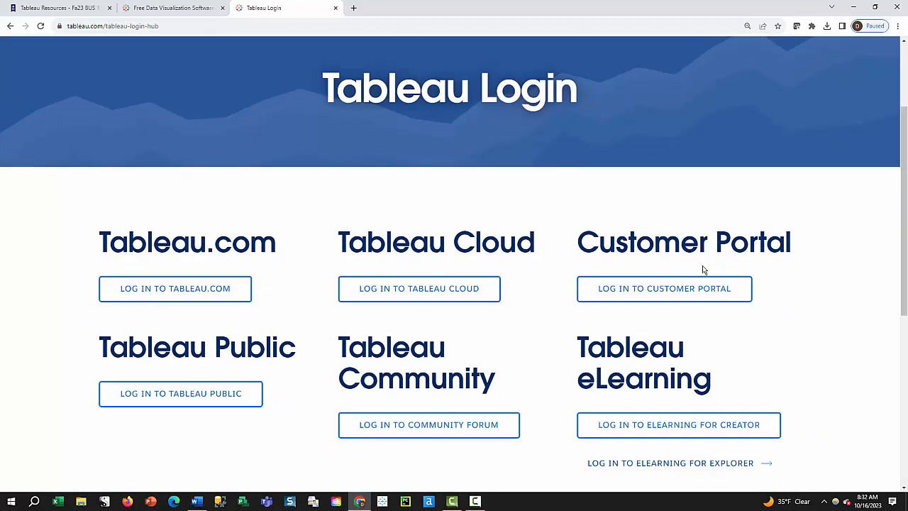
{"action": "left_click", "coordinate": [178, 401]}
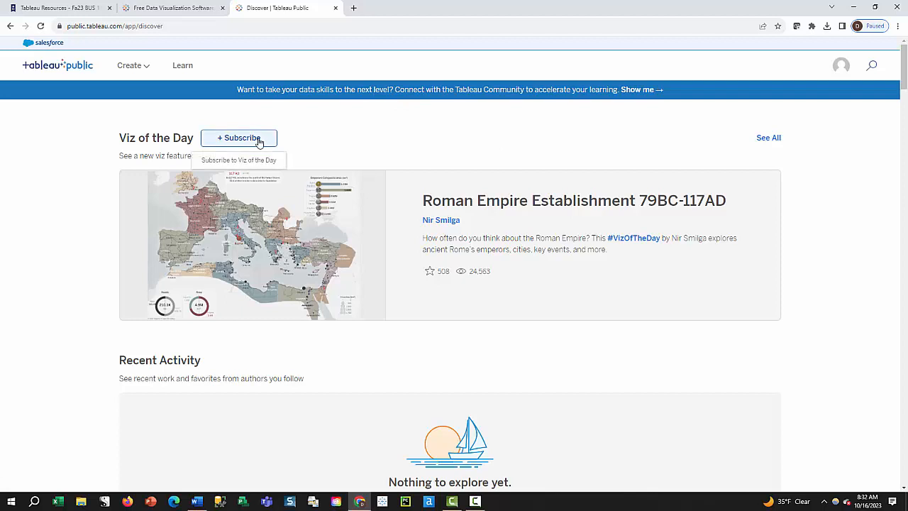
Step: Open Tableau Public's how-to videos and compare the video list with the Step 1 instructions in the Word assignment
{"action": "left_click", "coordinate": [182, 66]}
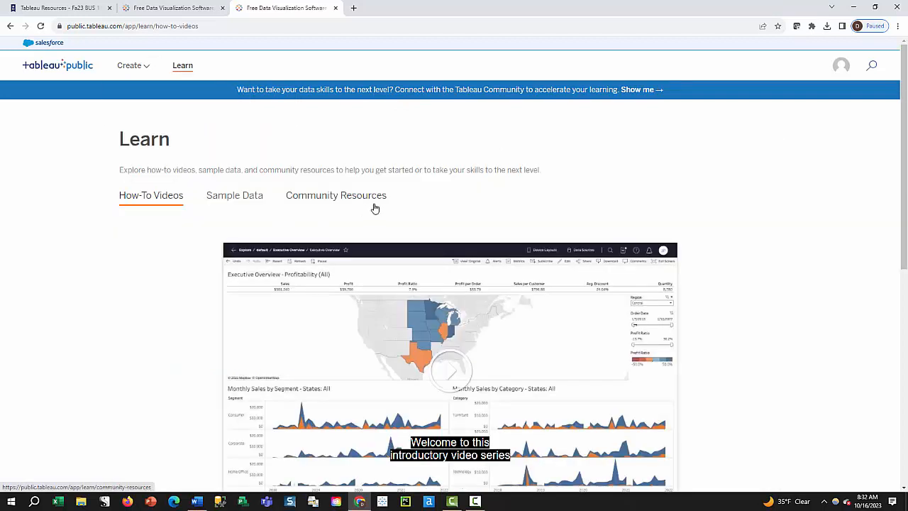
{"action": "mouse_move", "coordinate": [164, 65]}
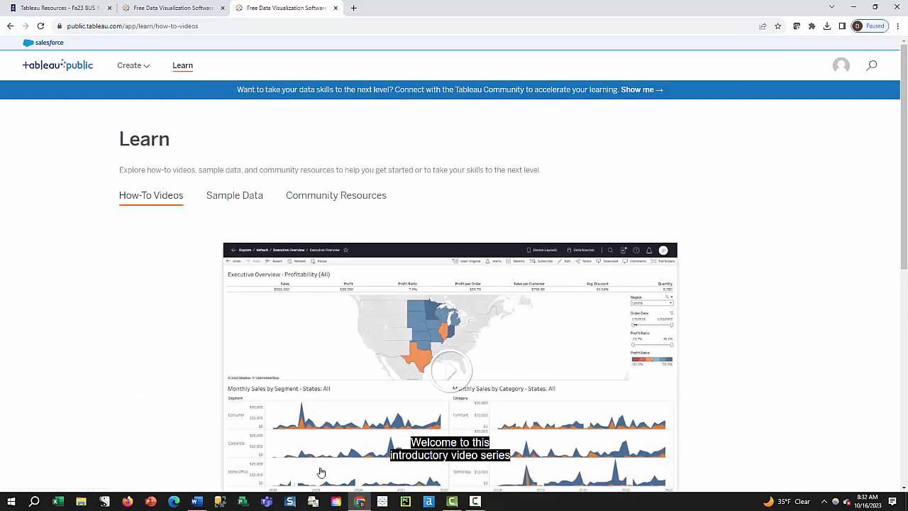
{"action": "left_click", "coordinate": [196, 503]}
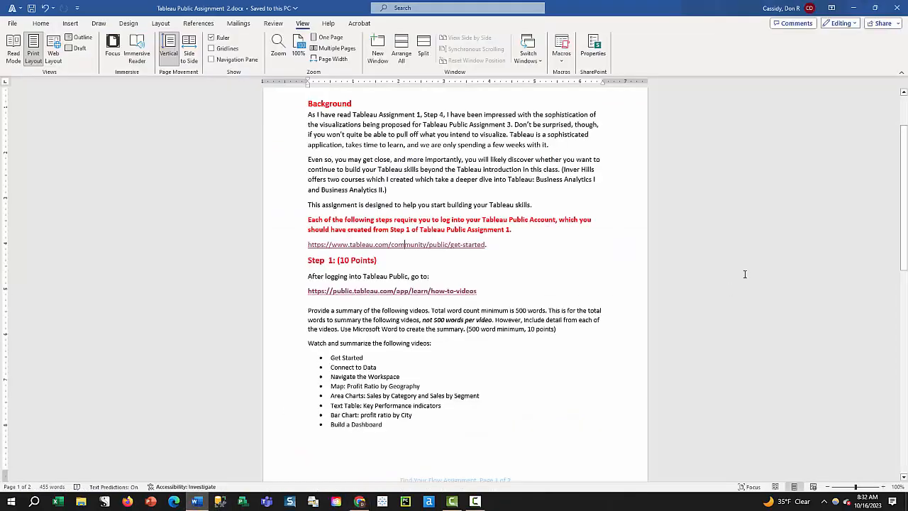
{"action": "left_click_drag", "start_coordinate": [903, 210], "coordinate": [904, 221]}
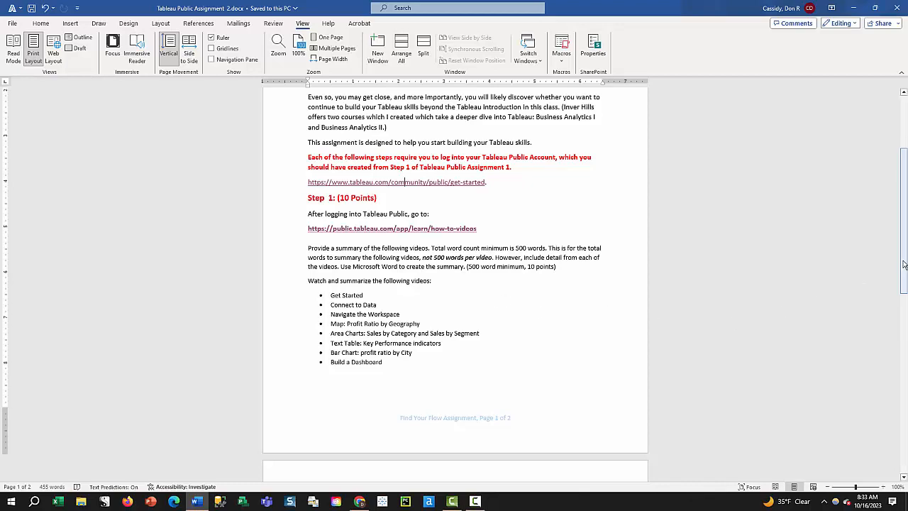
{"action": "mouse_move", "coordinate": [905, 264]}
{"action": "left_mouse_down"}
{"action": "mouse_move", "coordinate": [906, 225]}
{"action": "mouse_move", "coordinate": [905, 253]}
{"action": "left_mouse_up"}
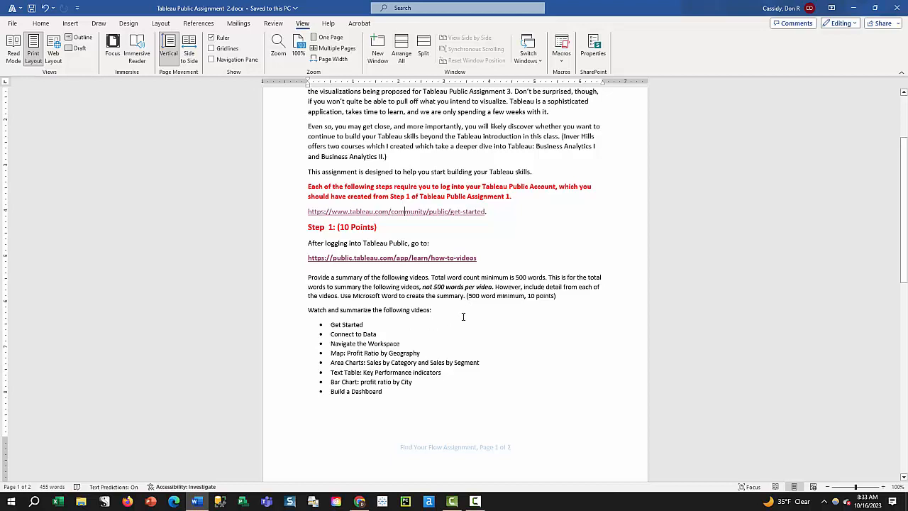
{"action": "left_click", "coordinate": [853, 10]}
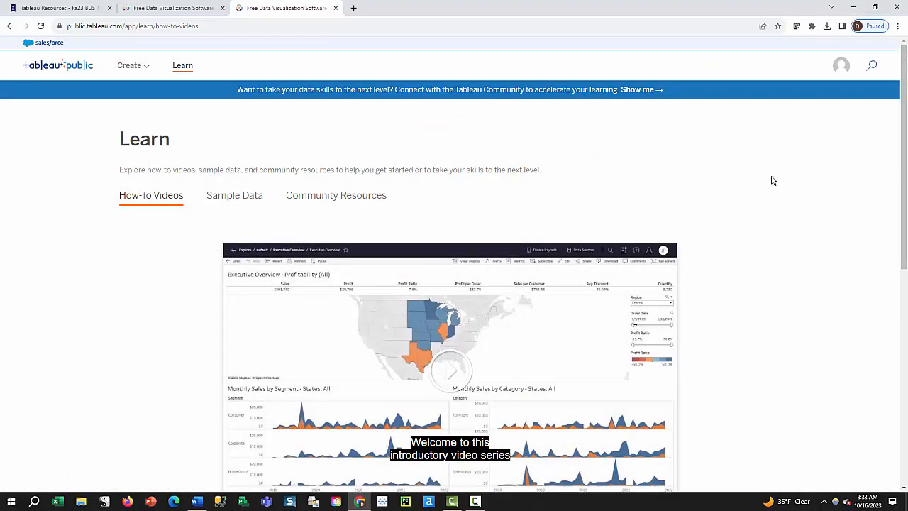
{"action": "left_click_drag", "start_coordinate": [904, 59], "coordinate": [904, 248]}
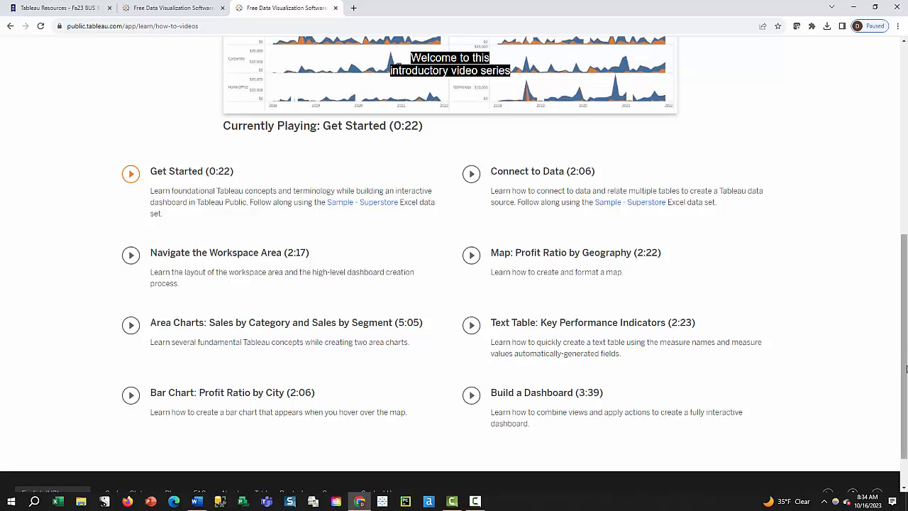
{"action": "left_click_drag", "start_coordinate": [905, 369], "coordinate": [906, 365]}
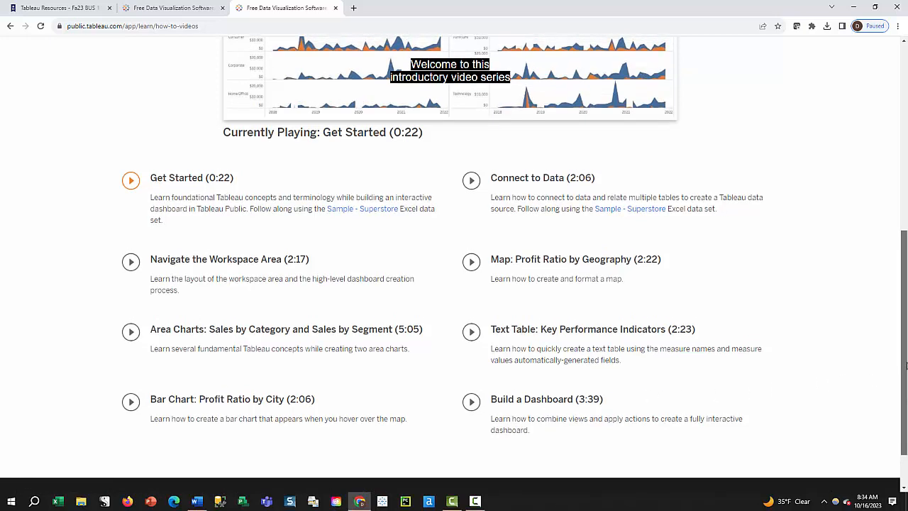
Step: Switch back to the Word assignment and read the Step 2 instructions on the crosstab and screen capture
{"action": "left_click", "coordinate": [201, 504]}
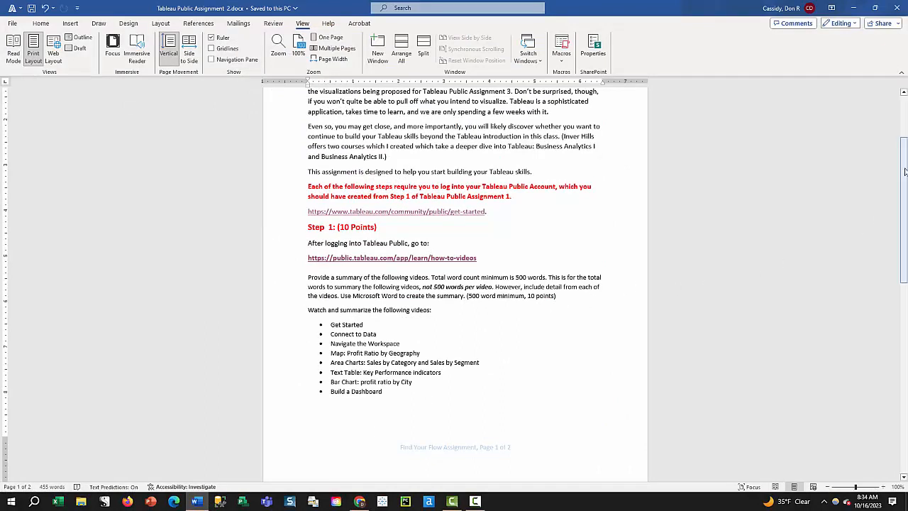
{"action": "left_click_drag", "start_coordinate": [905, 172], "coordinate": [904, 238]}
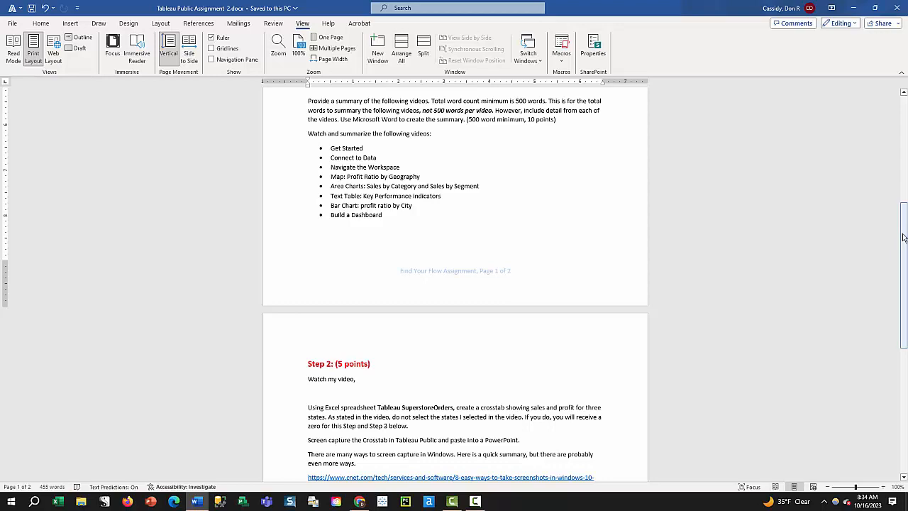
{"action": "left_click_drag", "start_coordinate": [904, 237], "coordinate": [904, 269]}
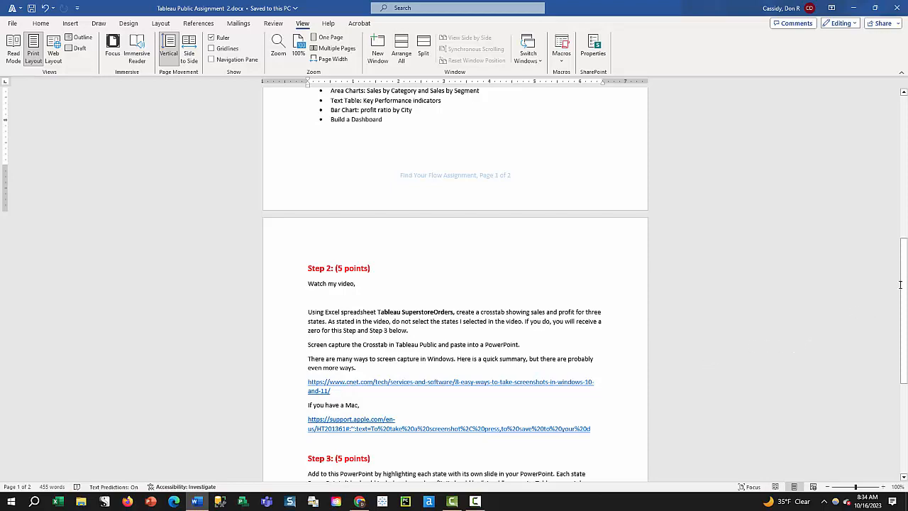
{"action": "left_click_drag", "start_coordinate": [904, 293], "coordinate": [904, 276]}
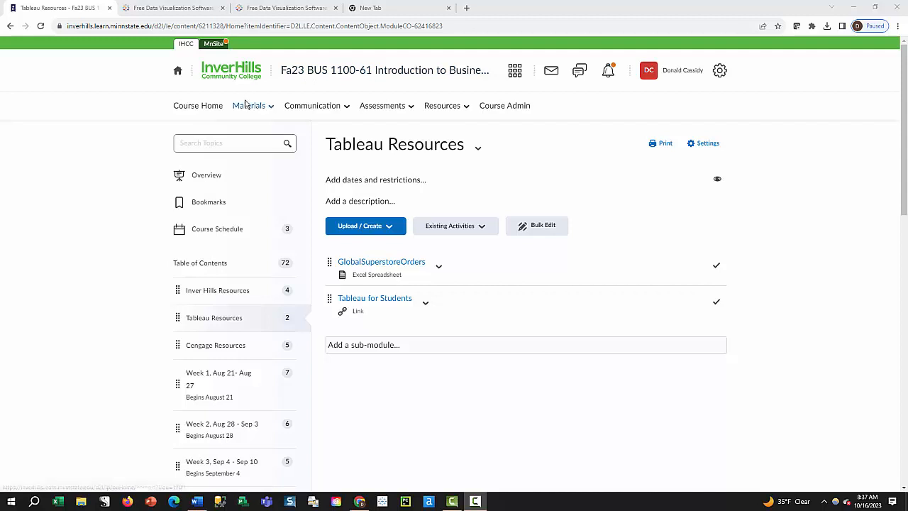
Step: Download the GlobalSuperstoreOrders spreadsheet from the course's Tableau Resources module and check it among the recent downloads
{"action": "scroll", "coordinate": [229, 323], "scroll_direction": "down", "scroll_amount": 2}
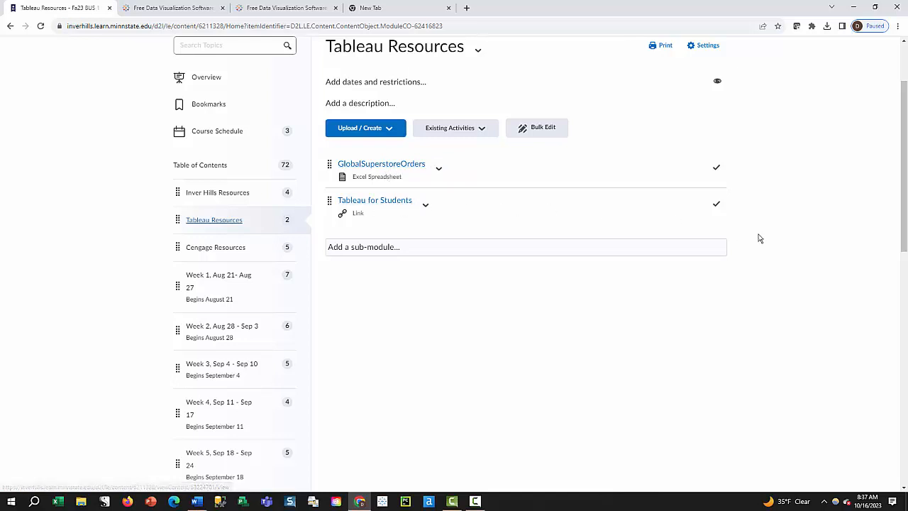
{"action": "scroll", "coordinate": [760, 235], "scroll_direction": "up", "scroll_amount": 2}
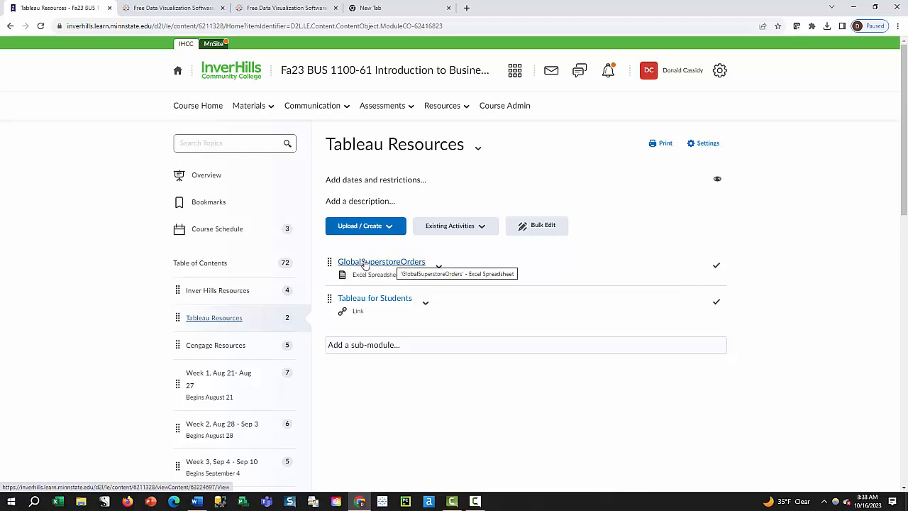
{"action": "left_click", "coordinate": [441, 268]}
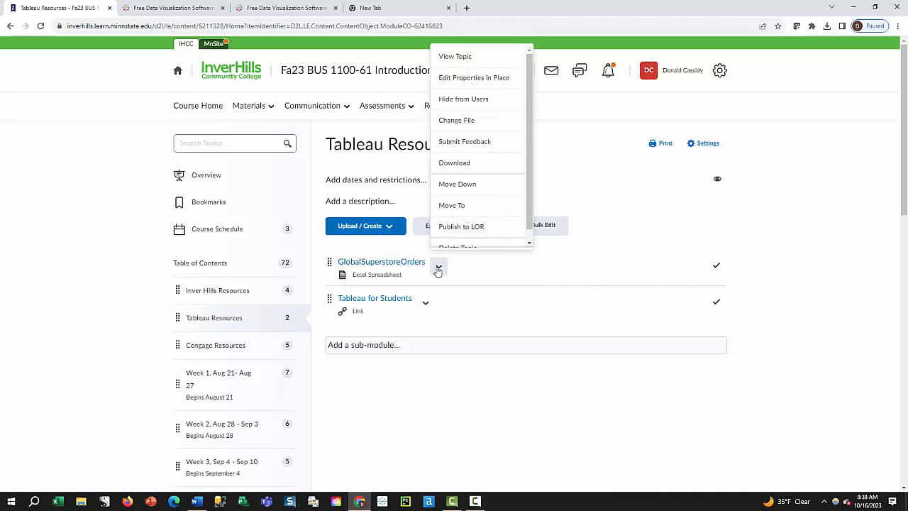
{"action": "left_click", "coordinate": [460, 165]}
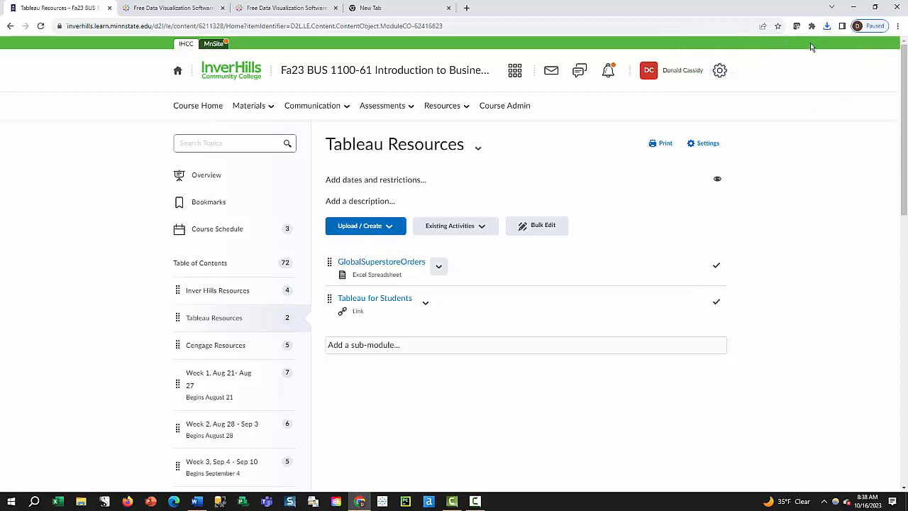
{"action": "left_click", "coordinate": [828, 27]}
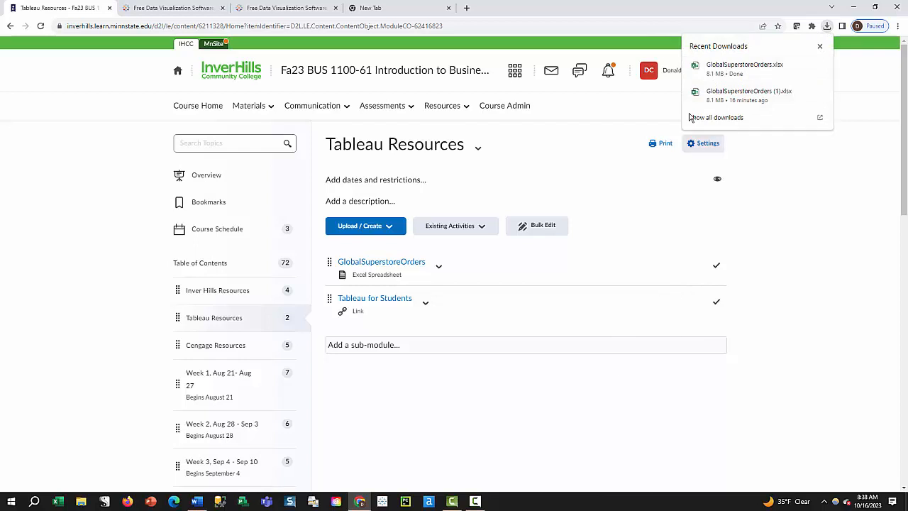
{"action": "left_click", "coordinate": [539, 411]}
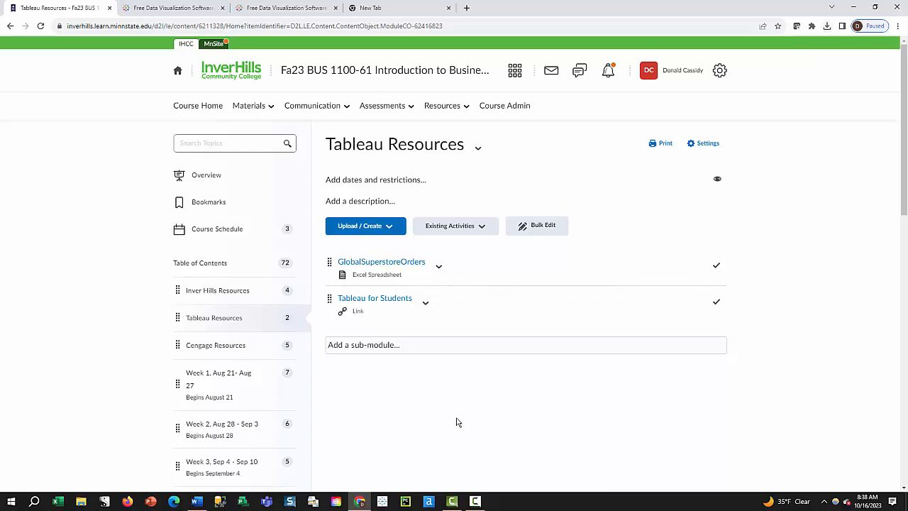
Step: Switch to File Explorer and look for GlobalSuperstoreOrders.xlsx in the Downloads folder
{"action": "left_click", "coordinate": [83, 505]}
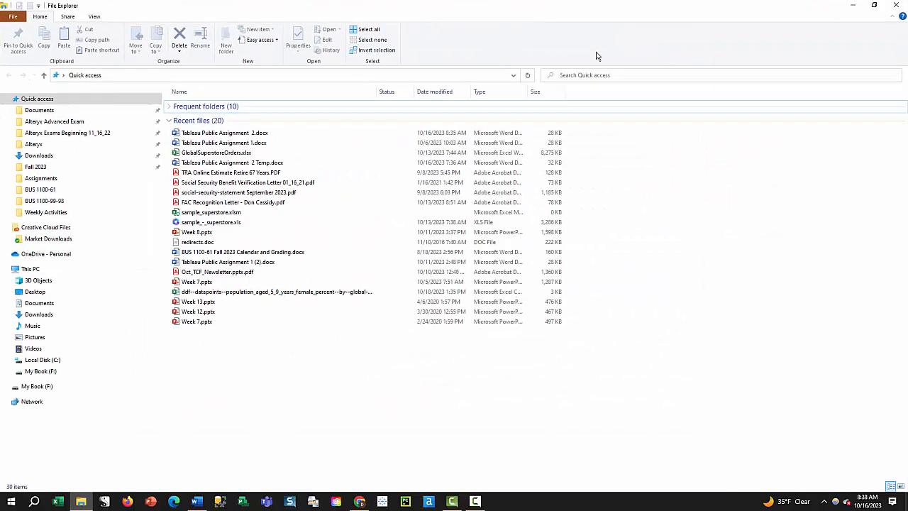
{"action": "left_click", "coordinate": [42, 157]}
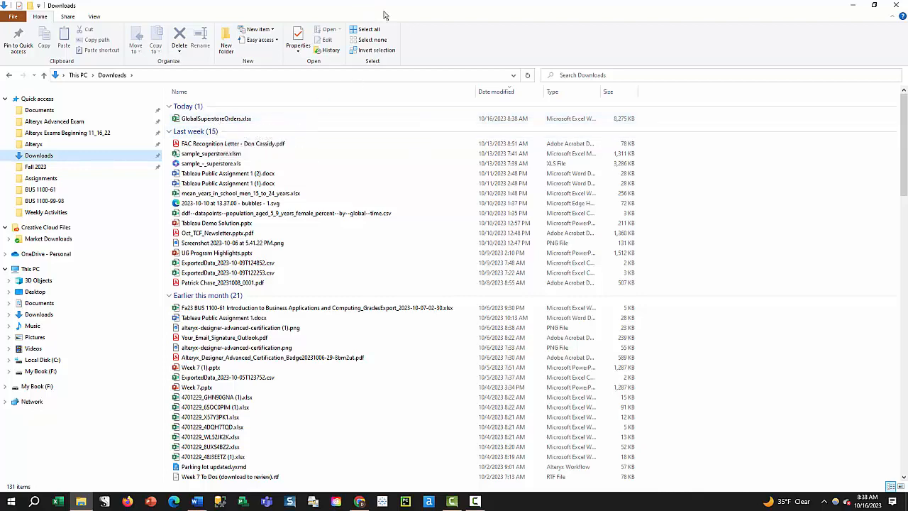
{"action": "left_click_drag", "start_coordinate": [384, 12], "coordinate": [907, 142]}
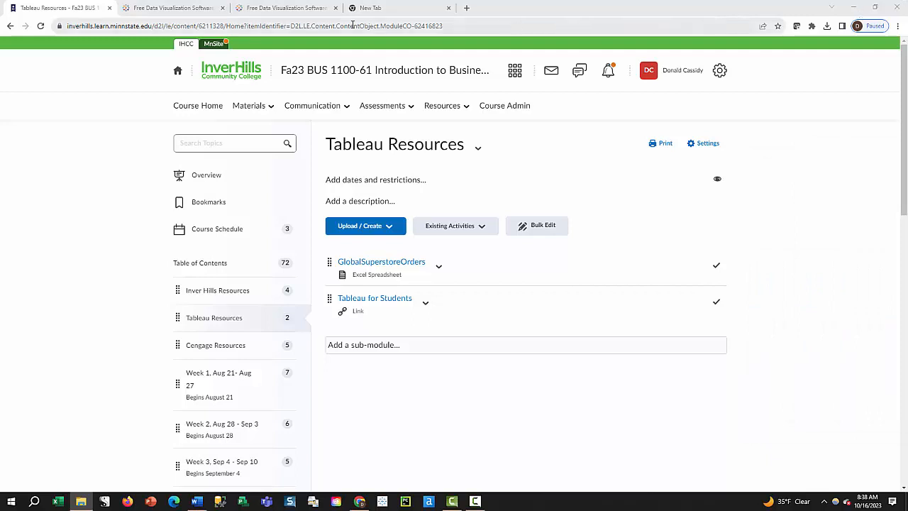
Step: Return to the Tableau Public site in the browser and create a new workbook with Web Authoring
{"action": "left_click", "coordinate": [288, 9]}
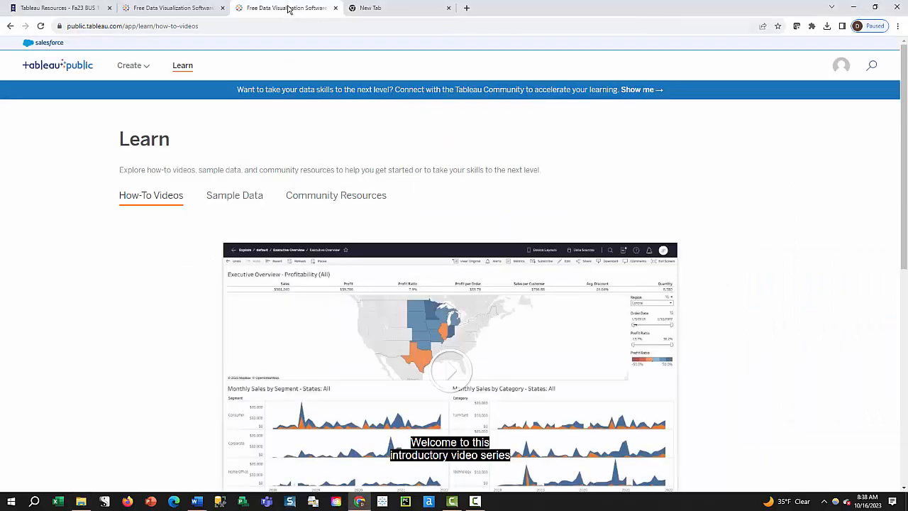
{"action": "left_click", "coordinate": [169, 8]}
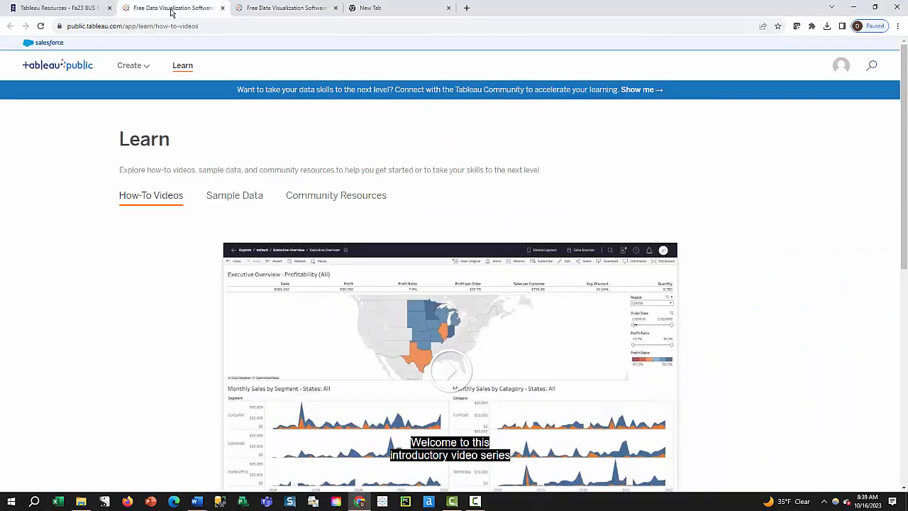
{"action": "left_click", "coordinate": [270, 9]}
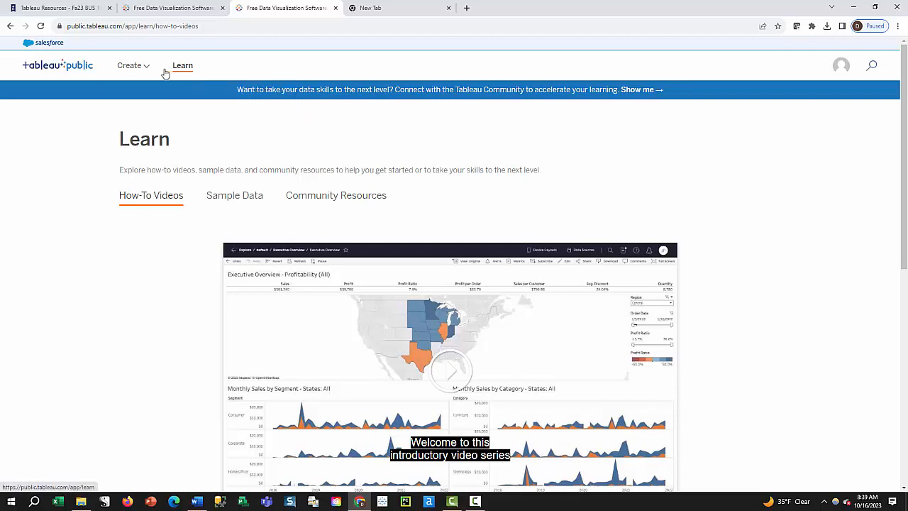
{"action": "mouse_move", "coordinate": [140, 65]}
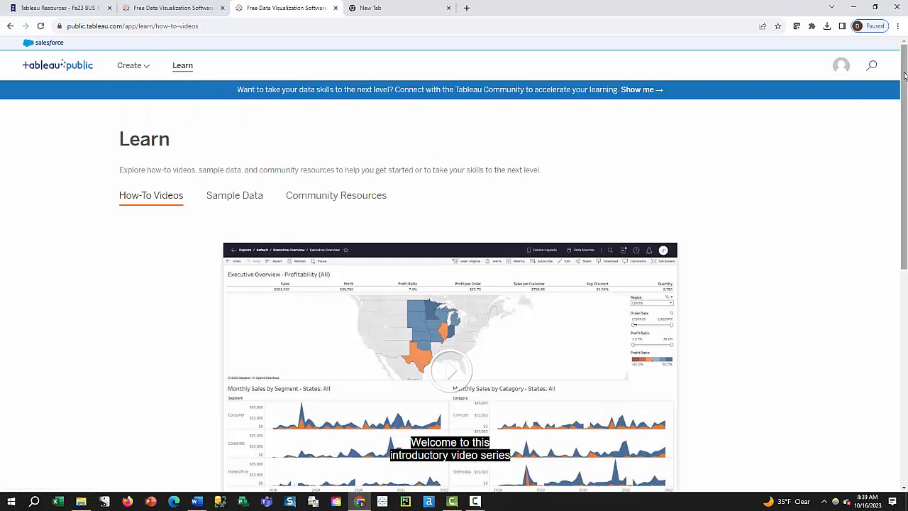
{"action": "mouse_move", "coordinate": [905, 80]}
{"action": "left_mouse_down"}
{"action": "mouse_move", "coordinate": [905, 254]}
{"action": "mouse_move", "coordinate": [905, 78]}
{"action": "left_mouse_up"}
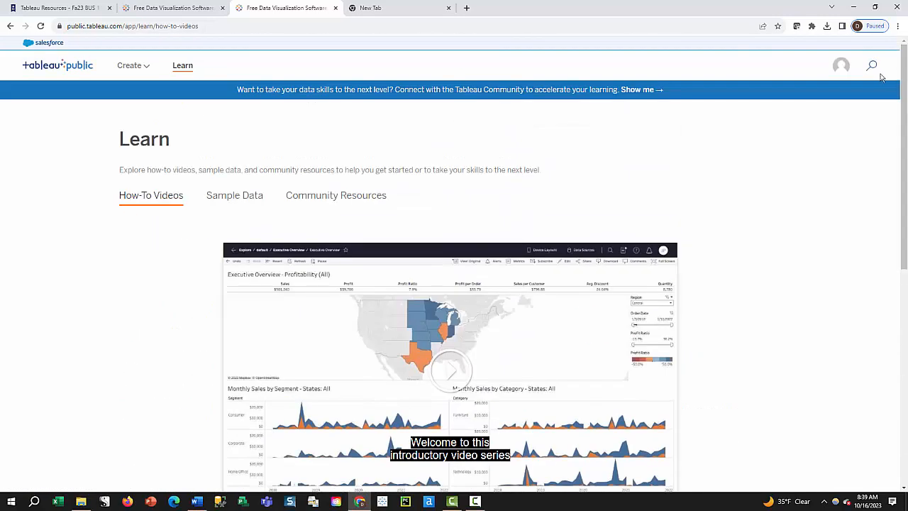
{"action": "mouse_move", "coordinate": [122, 62]}
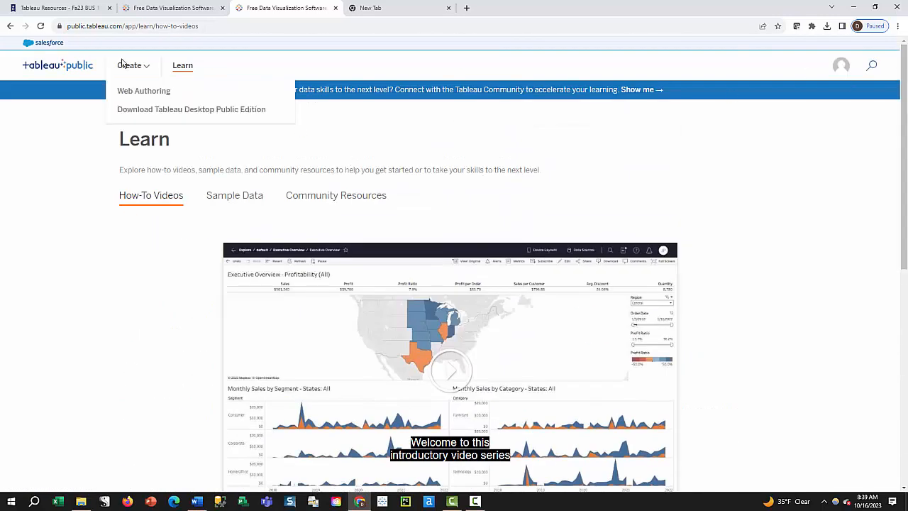
{"action": "left_click", "coordinate": [127, 96]}
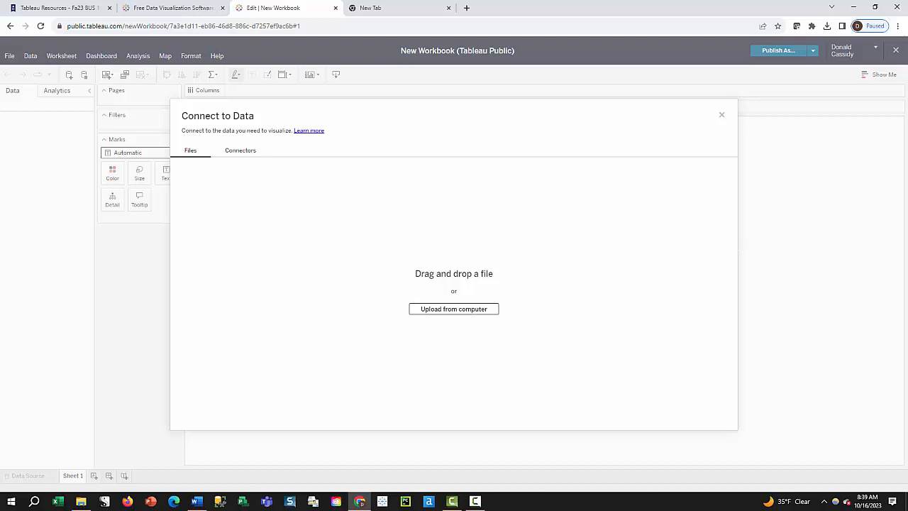
Step: Upload GlobalSuperstoreOrders.xlsx from the Downloads folder as the workbook's data source
{"action": "key", "text": "alt+Tab"}
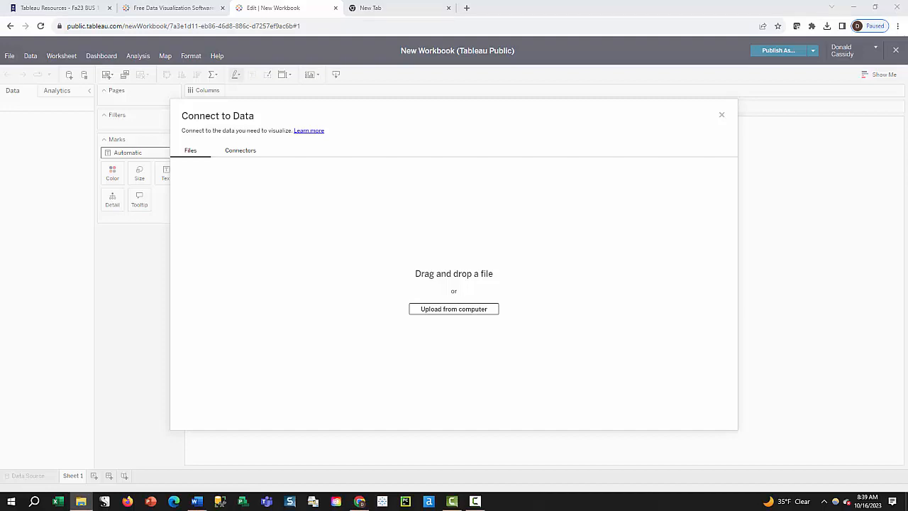
{"action": "left_click", "coordinate": [475, 313]}
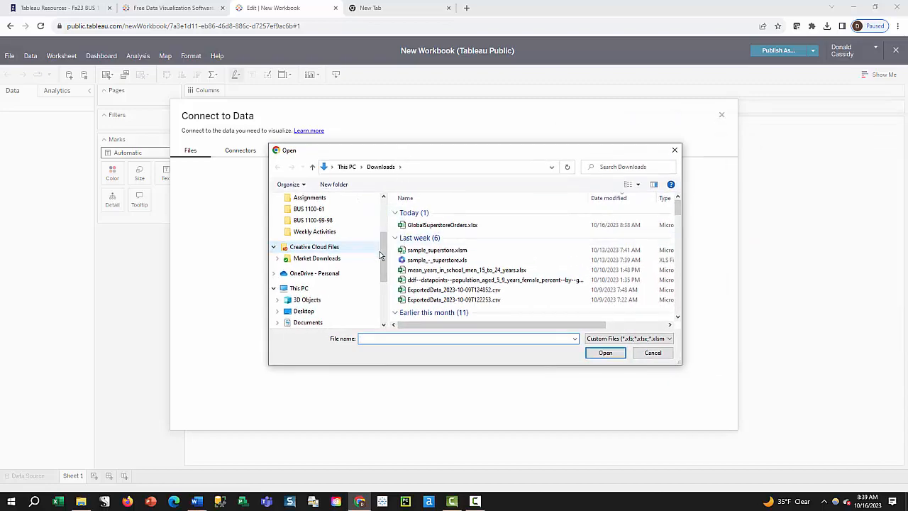
{"action": "left_click_drag", "start_coordinate": [386, 264], "coordinate": [384, 213]}
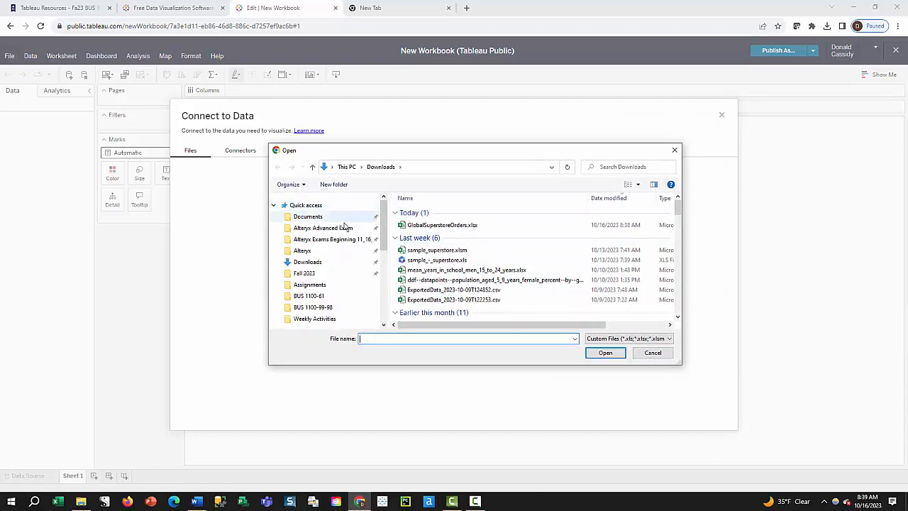
{"action": "left_click", "coordinate": [312, 263]}
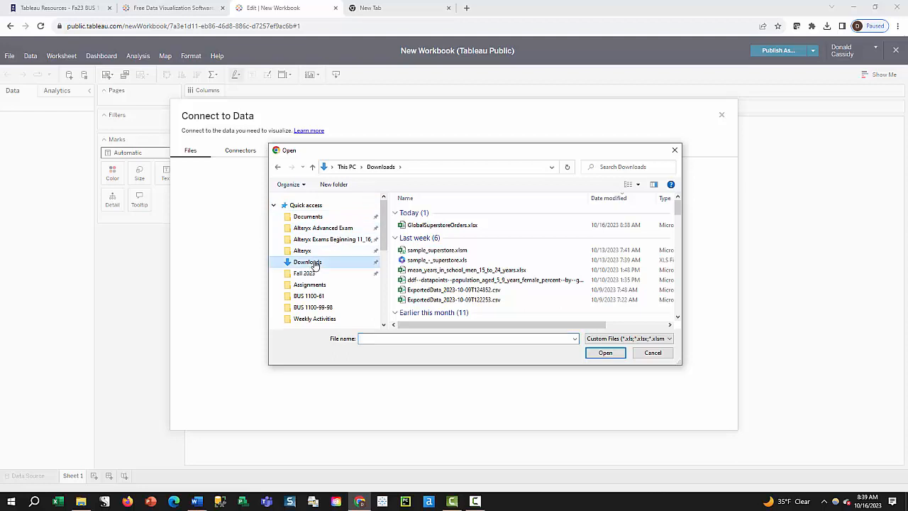
{"action": "left_click", "coordinate": [434, 228]}
{"action": "left_click", "coordinate": [604, 353]}
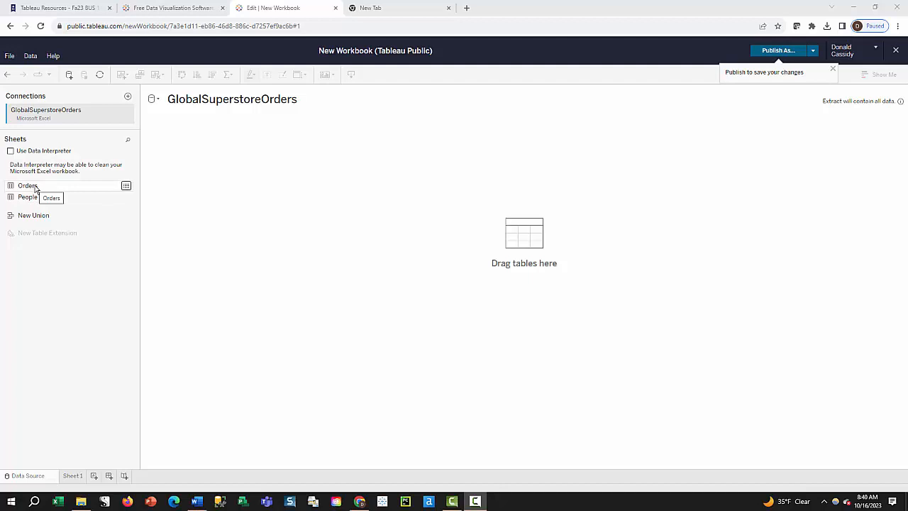
Step: Add the Orders and People tables to the data source canvas, related to each other by Region
{"action": "left_click_drag", "start_coordinate": [36, 188], "coordinate": [220, 191]}
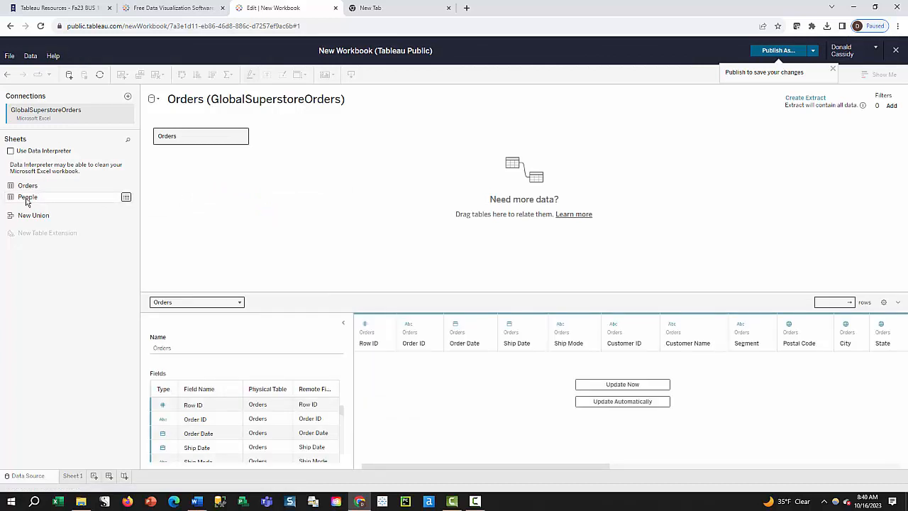
{"action": "left_click_drag", "start_coordinate": [29, 201], "coordinate": [422, 214]}
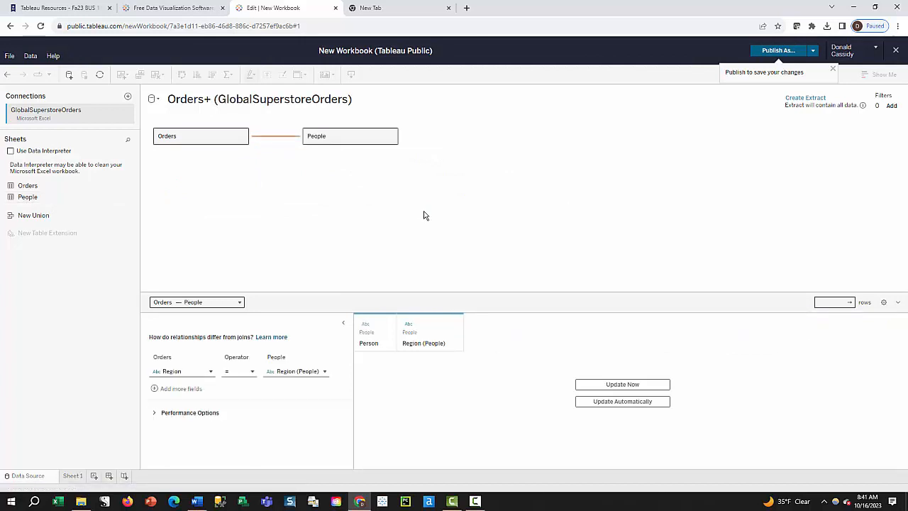
{"action": "mouse_move", "coordinate": [273, 140]}
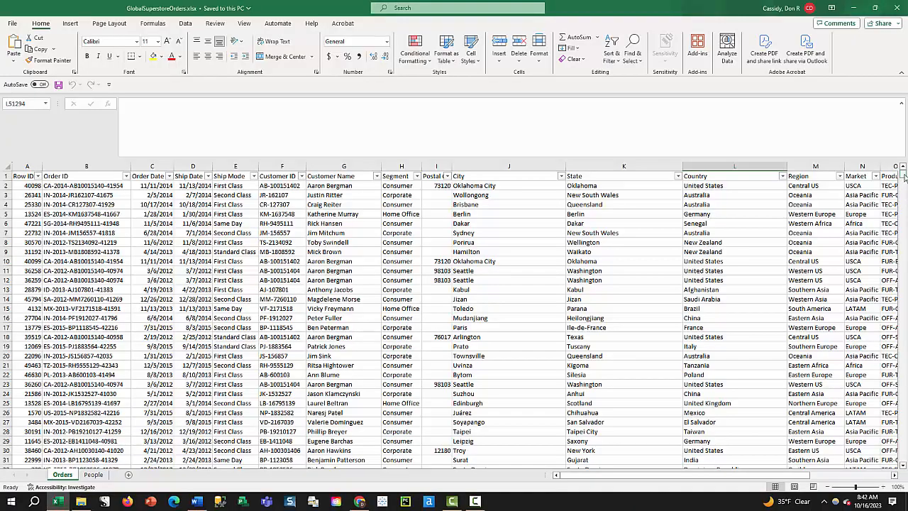
Step: Switch to GlobalSuperstoreOrders.xlsx in Excel and examine the Orders rows from start to end and the People sheet's persons and regions
{"action": "left_click_drag", "start_coordinate": [904, 177], "coordinate": [904, 460]}
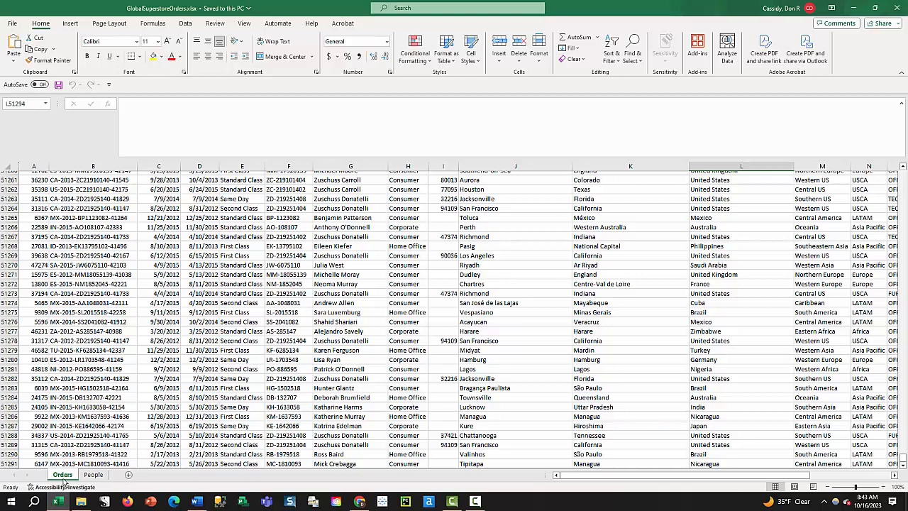
{"action": "left_click", "coordinate": [94, 475]}
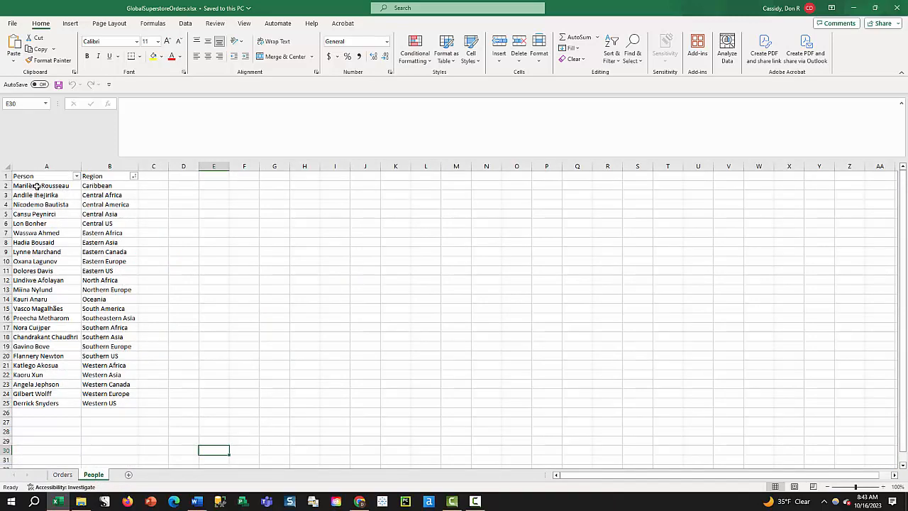
{"action": "left_click", "coordinate": [64, 475]}
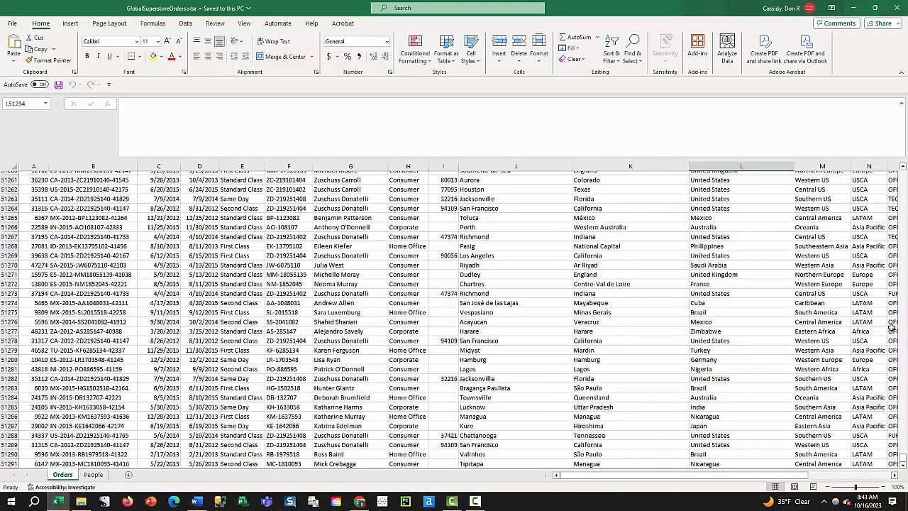
{"action": "left_click_drag", "start_coordinate": [903, 460], "coordinate": [905, 140]}
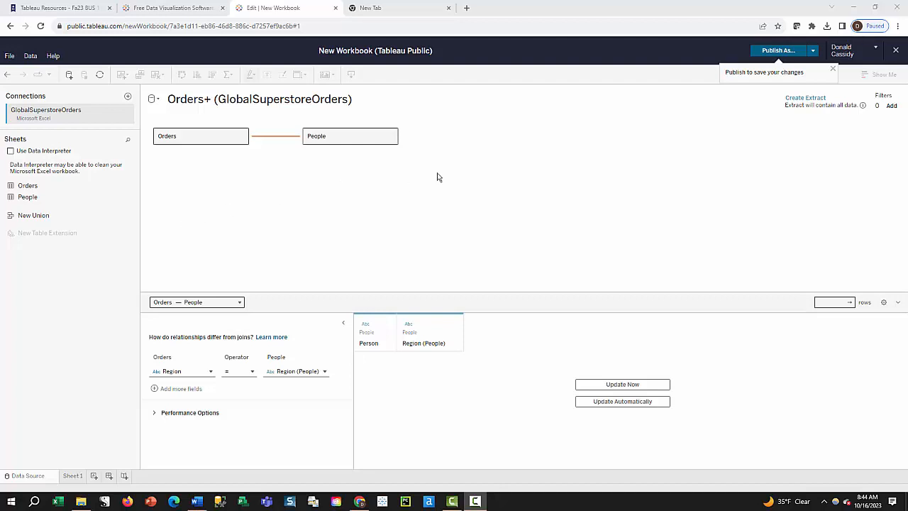
Step: Return to the Tableau Public workbook, create the data extract, and check the relationship between Orders and People
{"action": "left_click", "coordinate": [804, 99]}
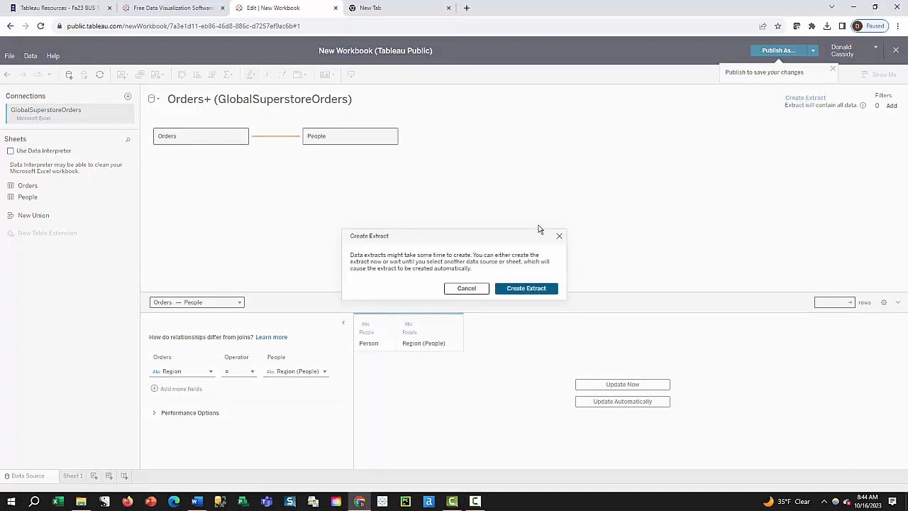
{"action": "left_click", "coordinate": [526, 289]}
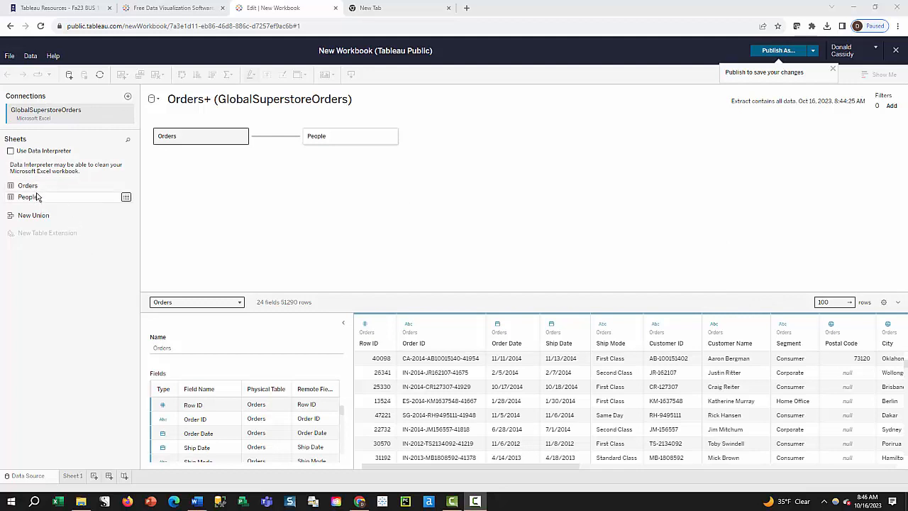
{"action": "mouse_move", "coordinate": [279, 144]}
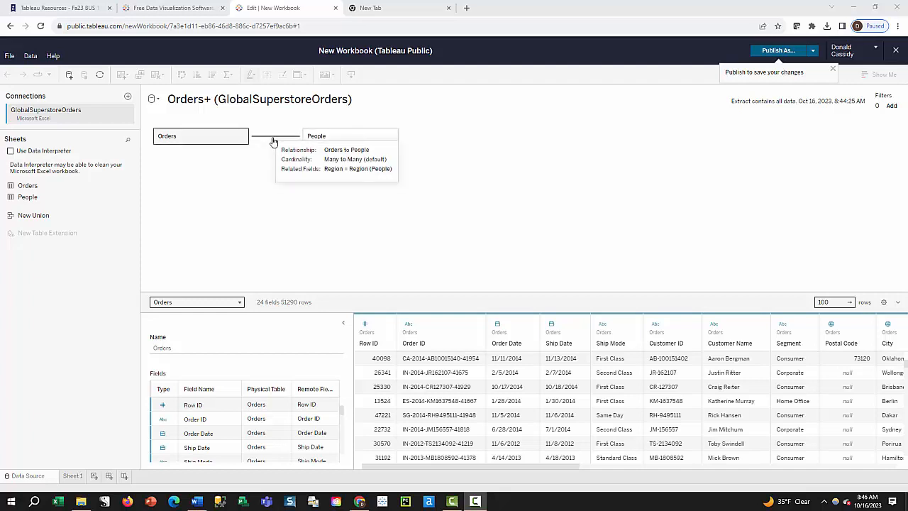
Step: Open Sheet 1 and combine the State and Country fields into a hierarchy named "Country, State"
{"action": "left_click", "coordinate": [73, 476]}
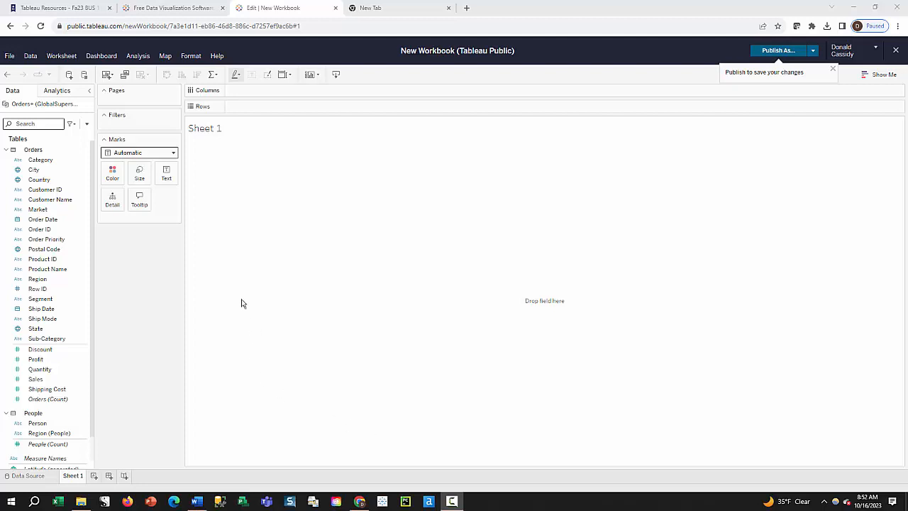
{"action": "left_click", "coordinate": [38, 209]}
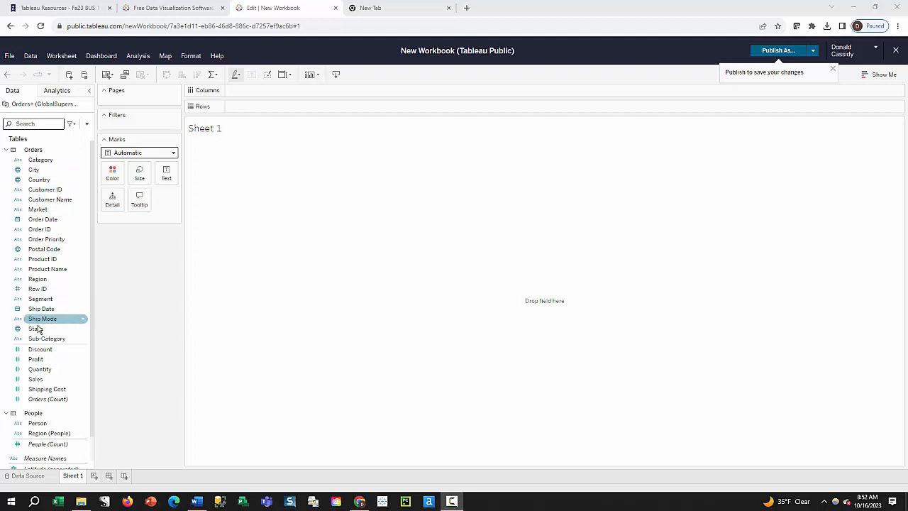
{"action": "left_click_drag", "start_coordinate": [37, 333], "coordinate": [57, 180]}
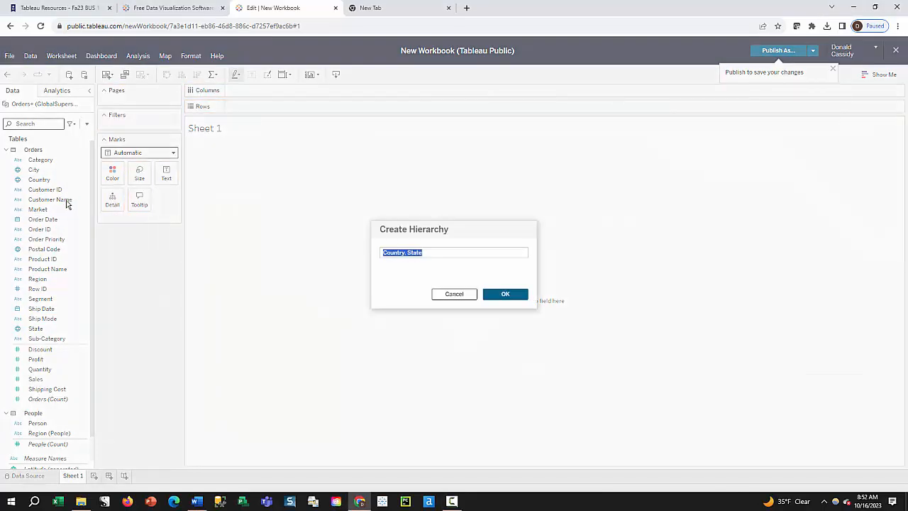
{"action": "left_click", "coordinate": [499, 295]}
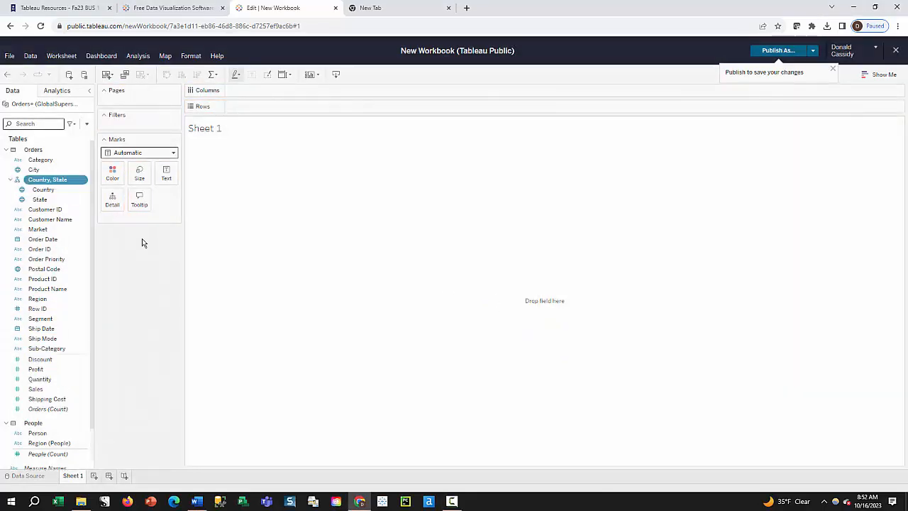
Step: Add City to the "Country, State" hierarchy and order its levels as Country, State, City
{"action": "left_click_drag", "start_coordinate": [33, 170], "coordinate": [67, 183]}
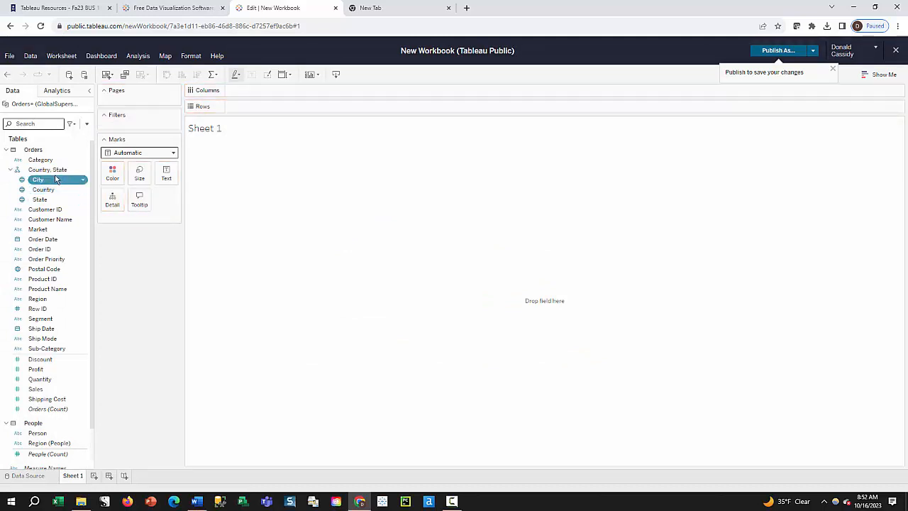
{"action": "left_click", "coordinate": [53, 191], "text": "ctrl"}
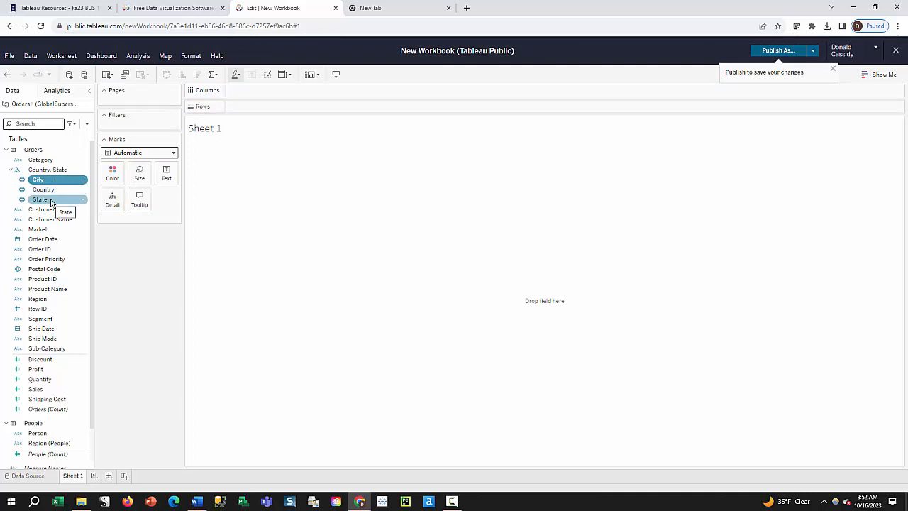
{"action": "left_click", "coordinate": [45, 199]}
{"action": "left_click_drag", "start_coordinate": [46, 199], "coordinate": [54, 178]}
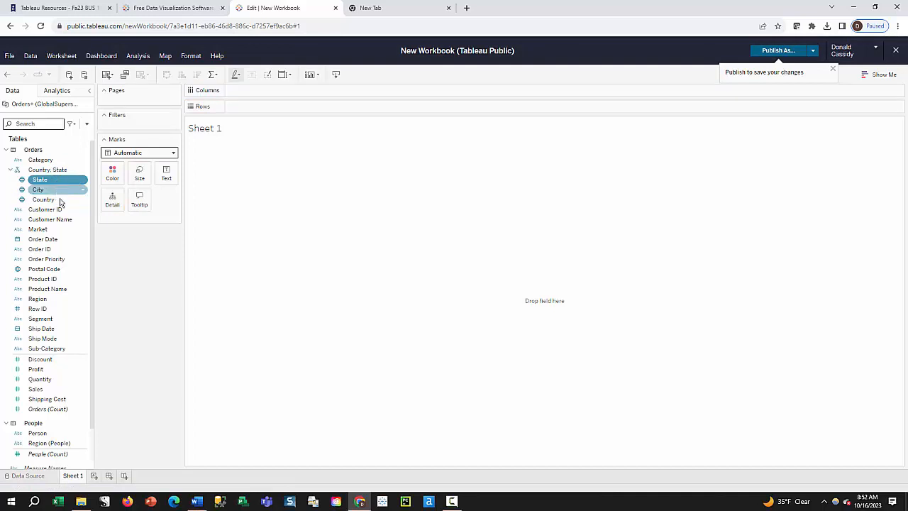
{"action": "left_click_drag", "start_coordinate": [49, 202], "coordinate": [56, 177]}
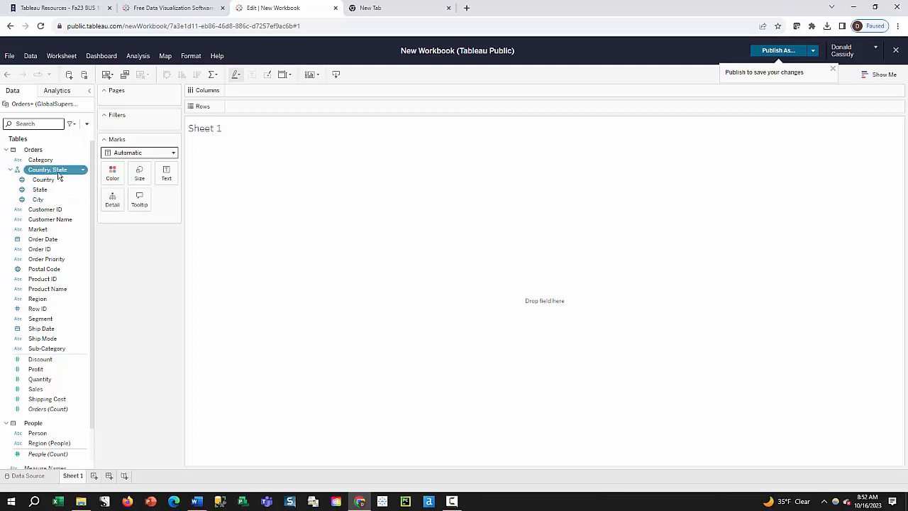
Step: Plot the "Country, State" hierarchy as a map on Sheet 1 and filter Country to United States only
{"action": "left_click_drag", "start_coordinate": [44, 170], "coordinate": [446, 201]}
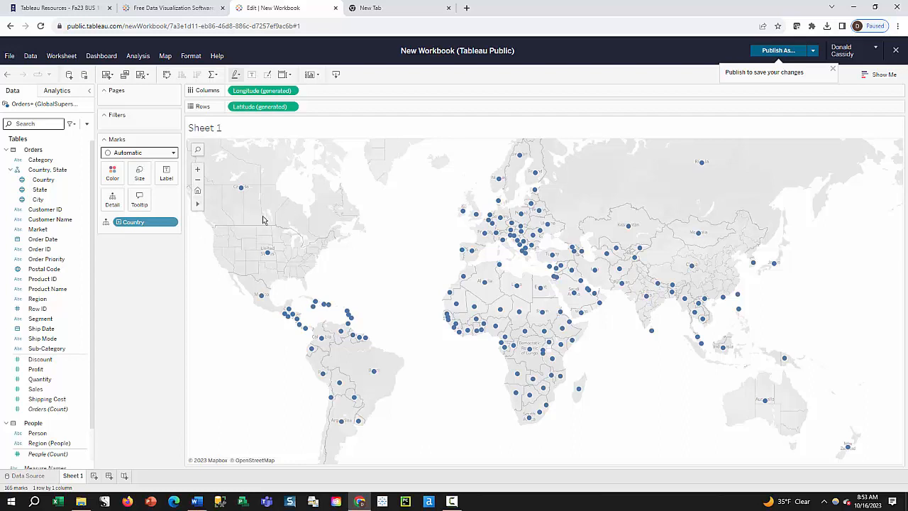
{"action": "mouse_move", "coordinate": [268, 256]}
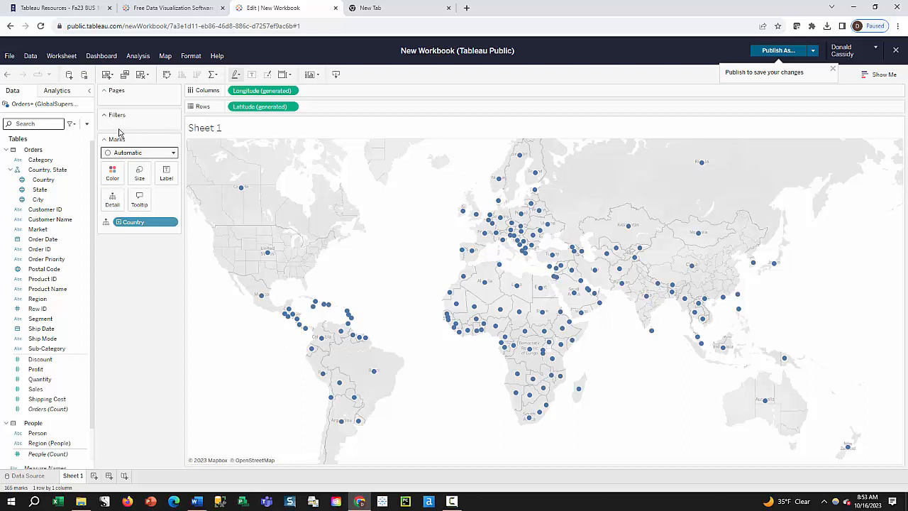
{"action": "left_click", "coordinate": [52, 181]}
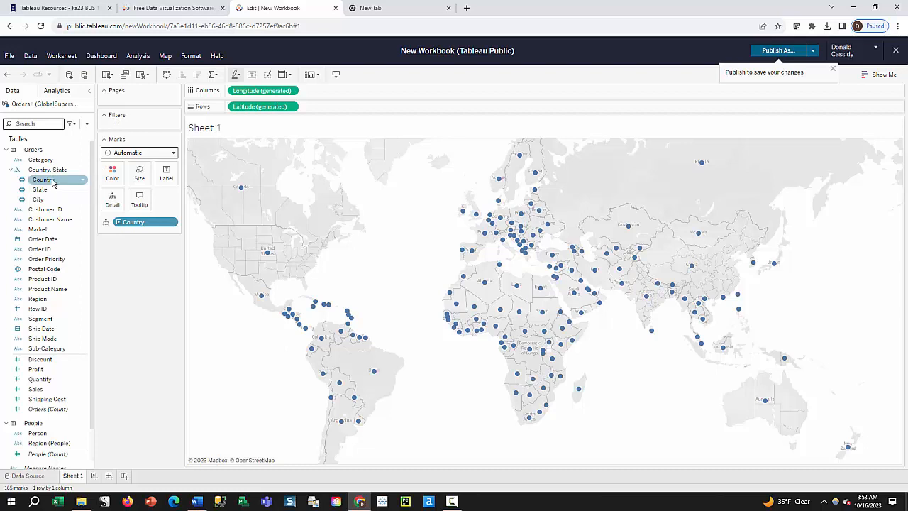
{"action": "left_click_drag", "start_coordinate": [52, 182], "coordinate": [142, 129]}
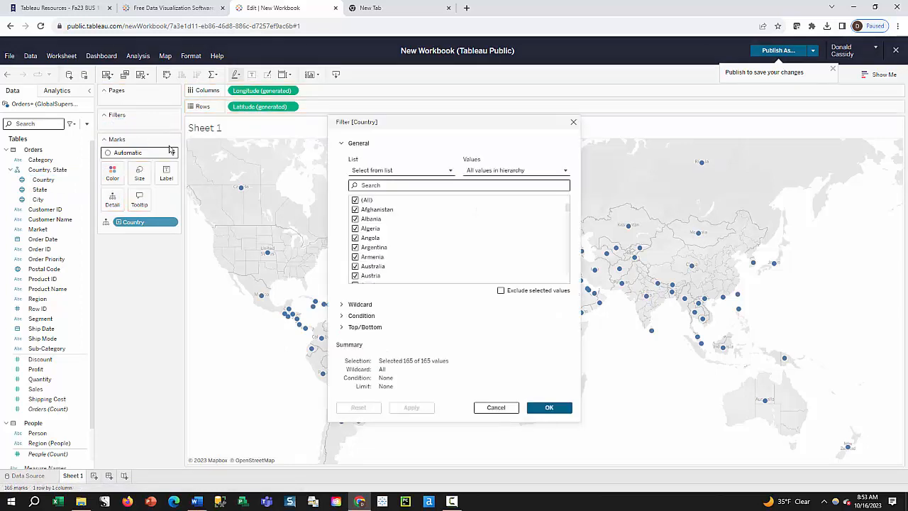
{"action": "left_click", "coordinate": [356, 201]}
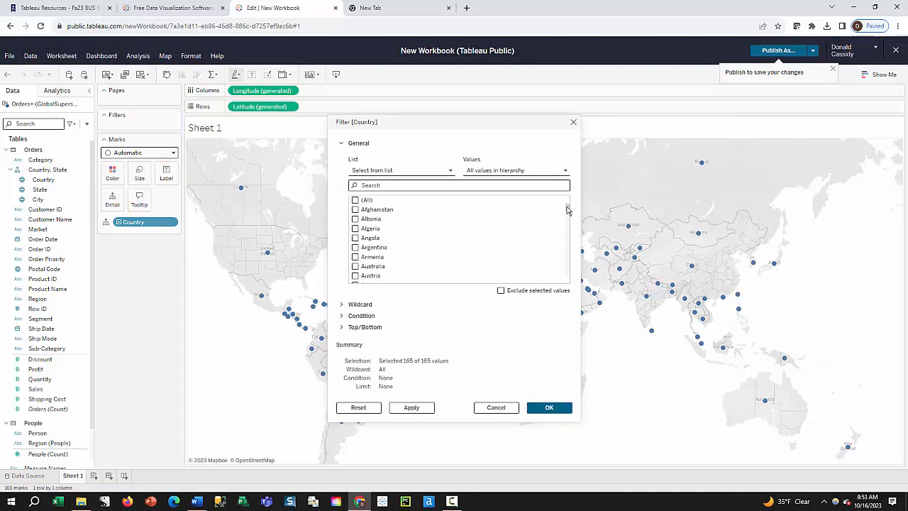
{"action": "left_click_drag", "start_coordinate": [568, 208], "coordinate": [567, 287]}
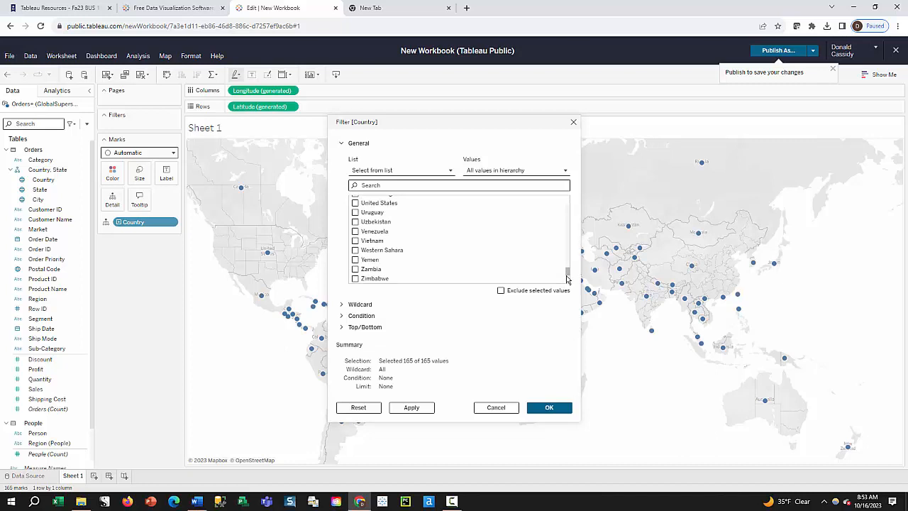
{"action": "left_click", "coordinate": [356, 203]}
{"action": "left_click", "coordinate": [412, 411]}
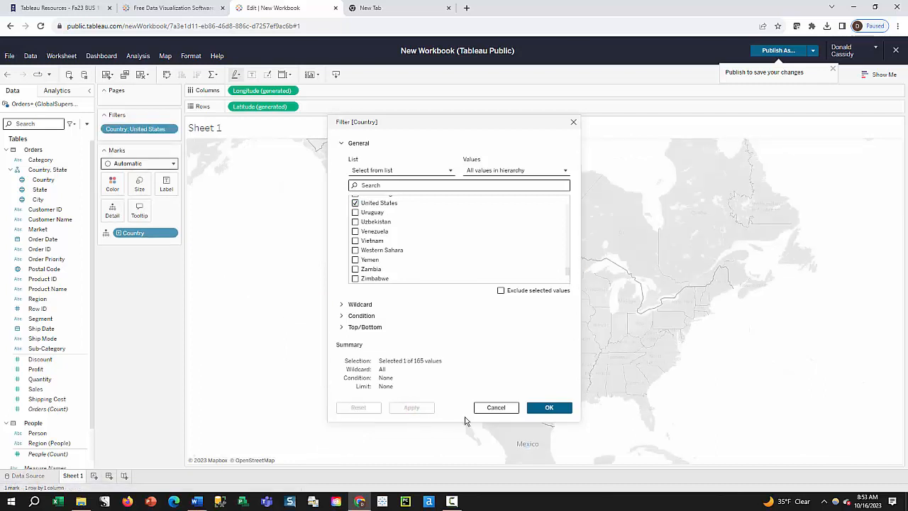
{"action": "left_click", "coordinate": [549, 410]}
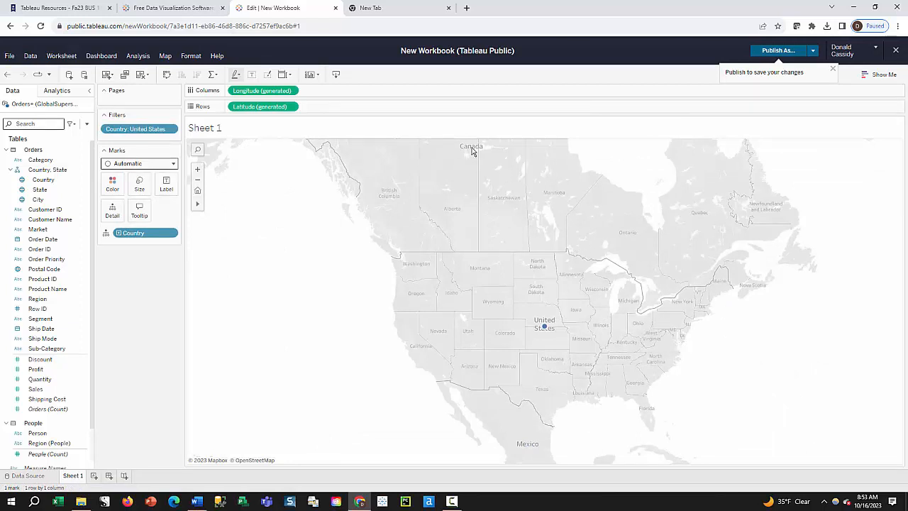
Step: Drill the map marks down from Country through State to City and color them by State
{"action": "mouse_move", "coordinate": [544, 325]}
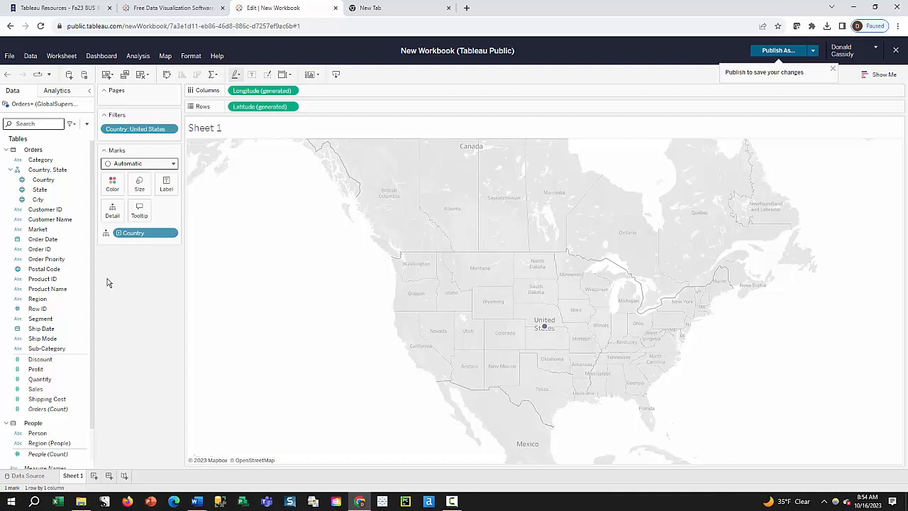
{"action": "left_click", "coordinate": [119, 234]}
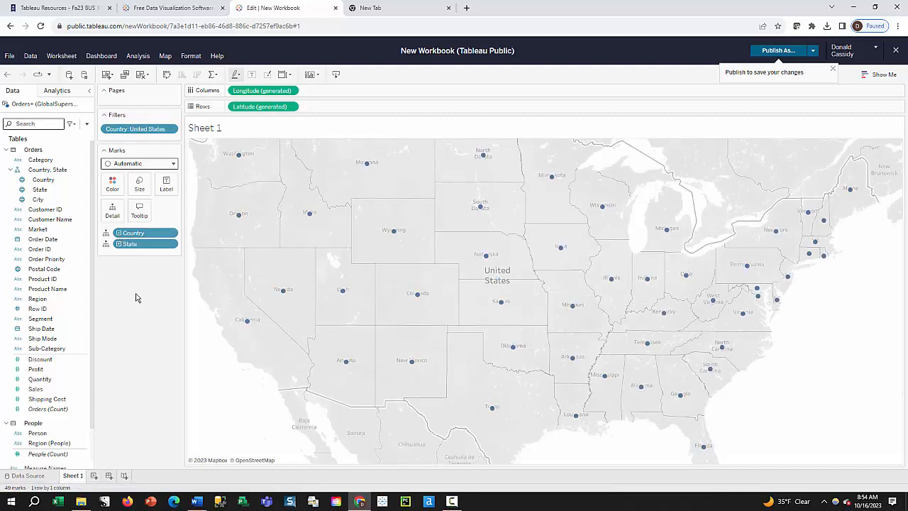
{"action": "left_click", "coordinate": [119, 244]}
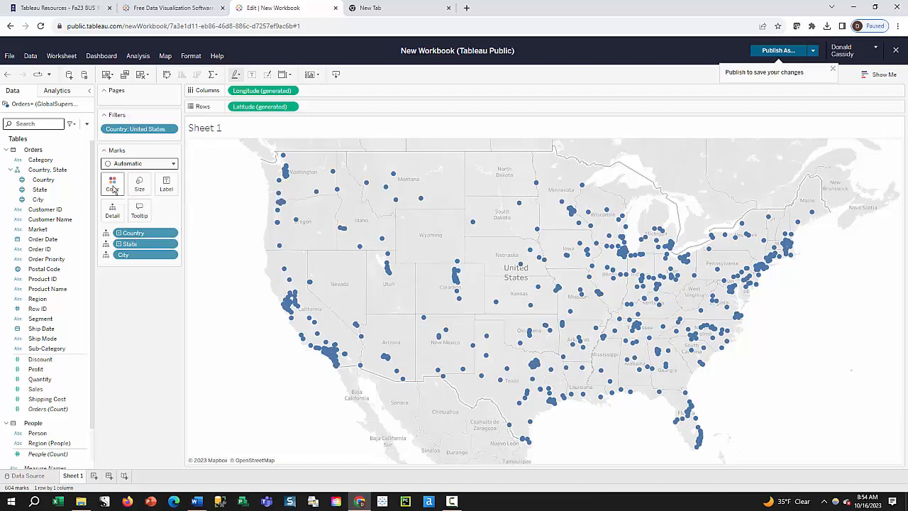
{"action": "left_click_drag", "start_coordinate": [78, 195], "coordinate": [114, 189]}
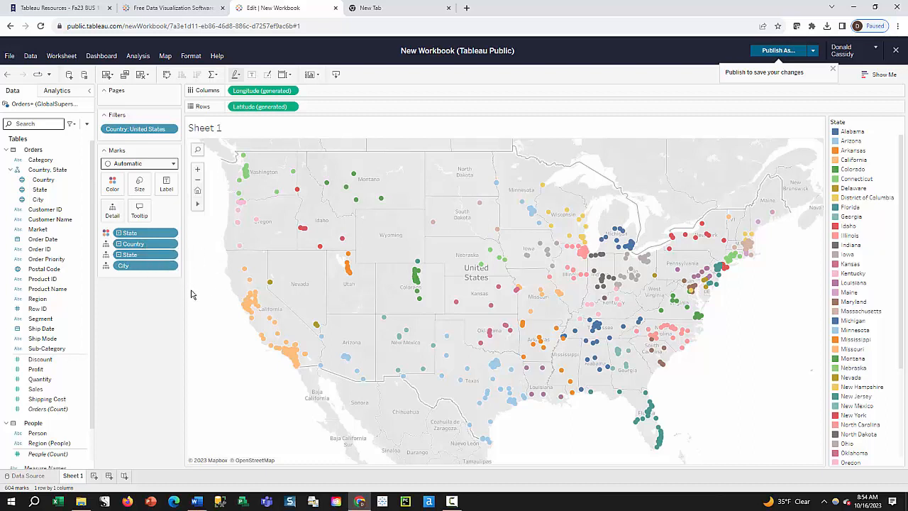
Step: Remove the State color coding from the map marks and return to the Sheet 1 map from the assignment document
{"action": "left_click_drag", "start_coordinate": [142, 234], "coordinate": [148, 319]}
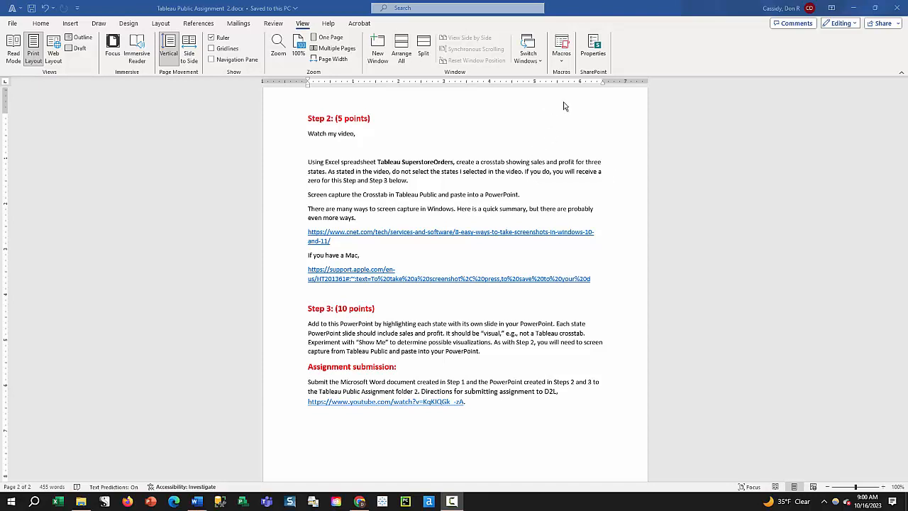
{"action": "left_click", "coordinate": [853, 8]}
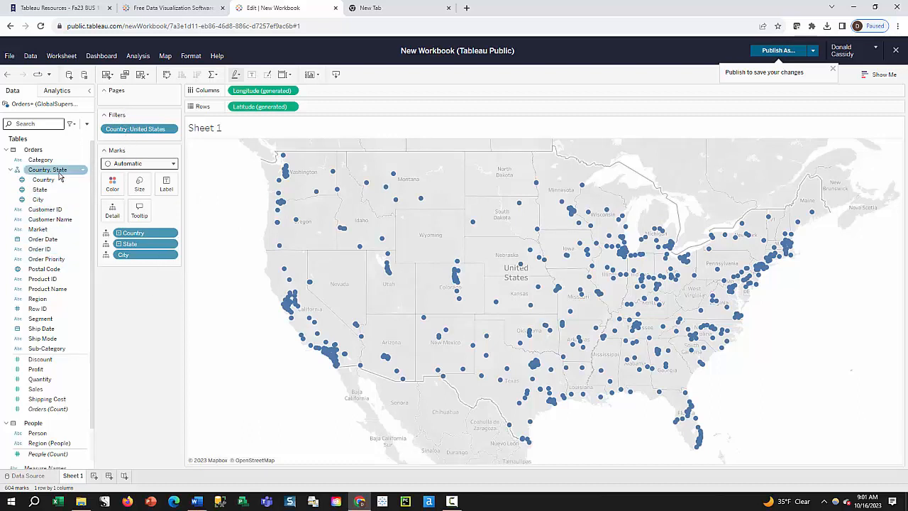
Step: Add a State filter chosen from the value list that keeps only Alabama, Arizona and Arkansas
{"action": "left_click_drag", "start_coordinate": [42, 190], "coordinate": [131, 137]}
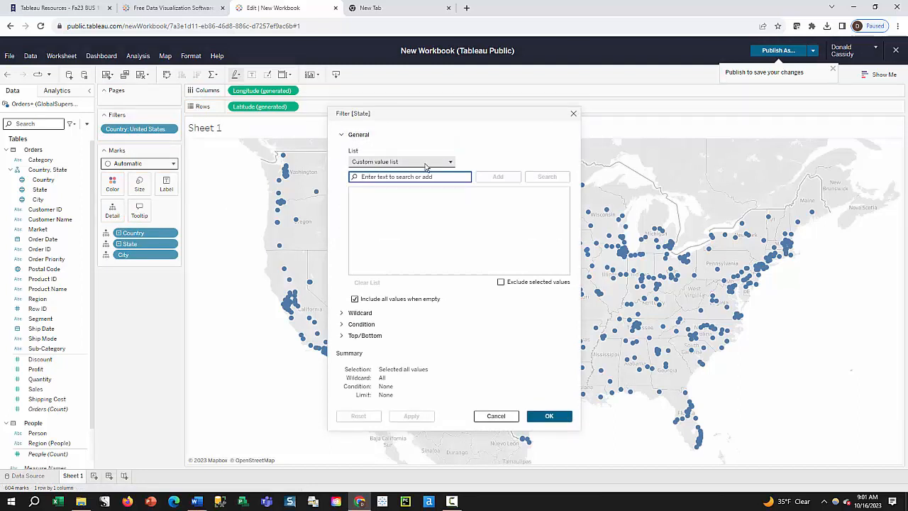
{"action": "left_click", "coordinate": [450, 163]}
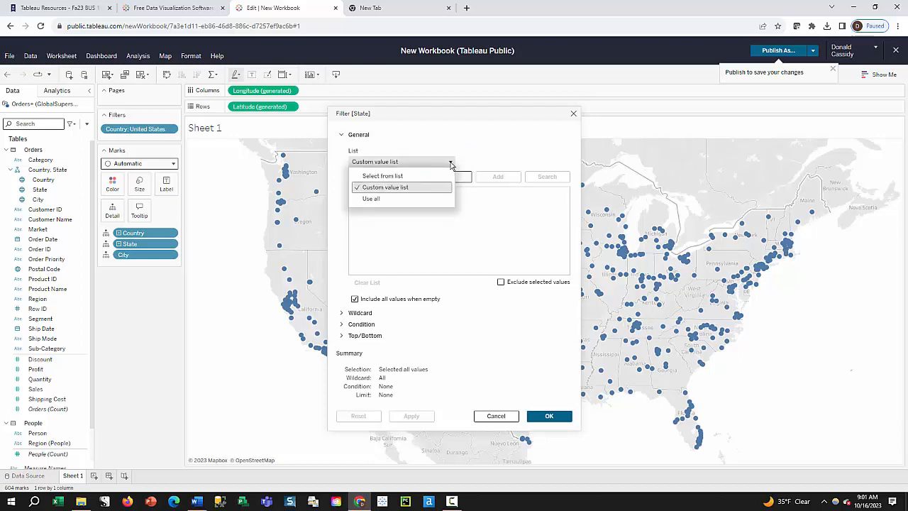
{"action": "left_click", "coordinate": [387, 176]}
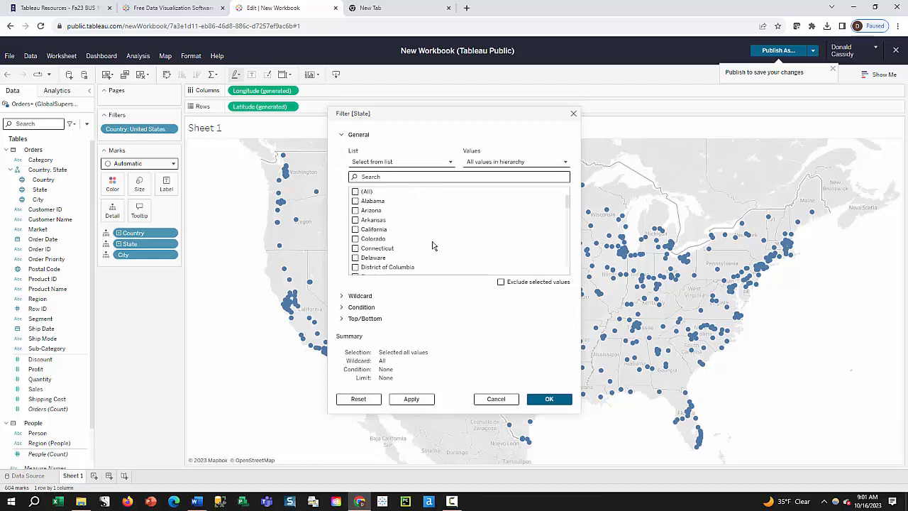
{"action": "left_click", "coordinate": [355, 211]}
{"action": "left_click", "coordinate": [355, 220]}
{"action": "left_click", "coordinate": [414, 399]}
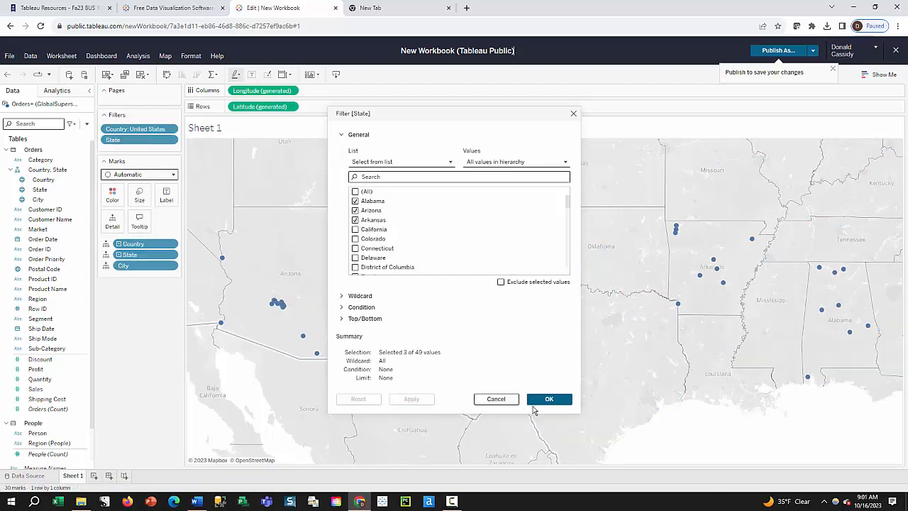
{"action": "left_click", "coordinate": [544, 399]}
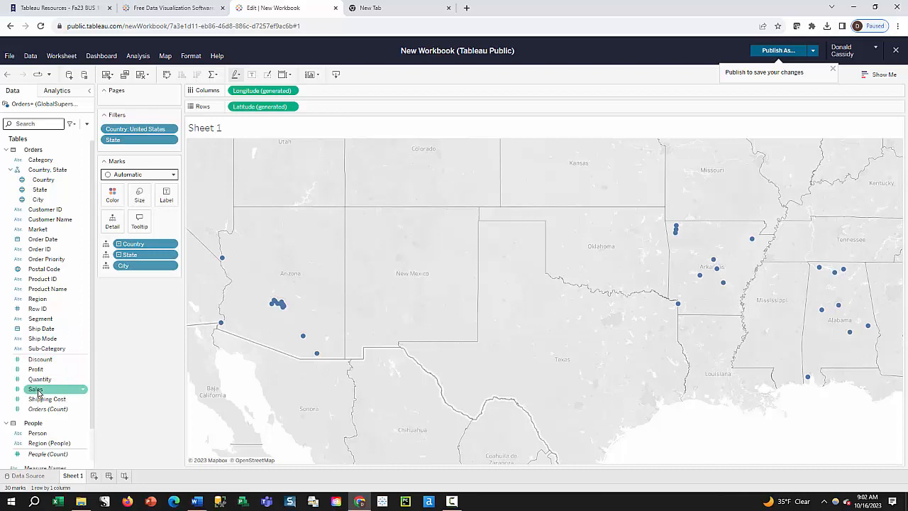
Step: Add Sales to Columns and Profit to Rows, and convert the view into a text table crosstab
{"action": "left_click_drag", "start_coordinate": [38, 393], "coordinate": [342, 95]}
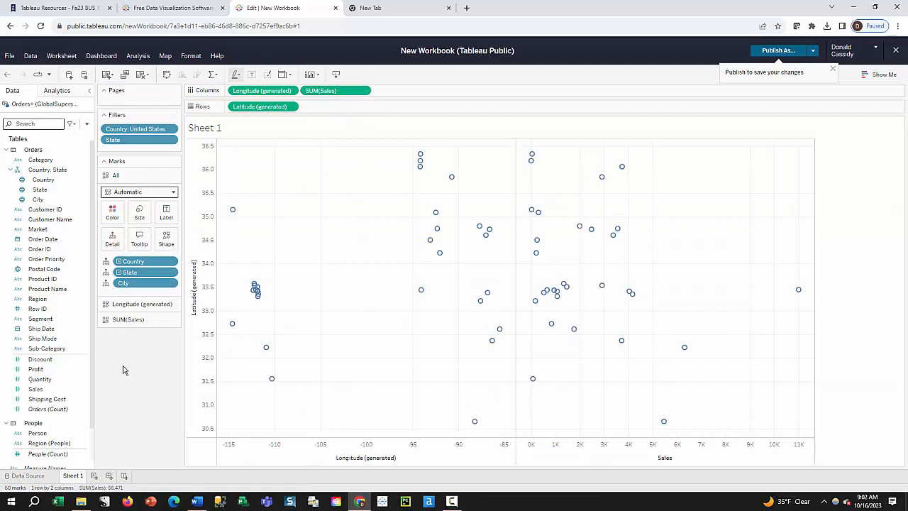
{"action": "left_click", "coordinate": [63, 377]}
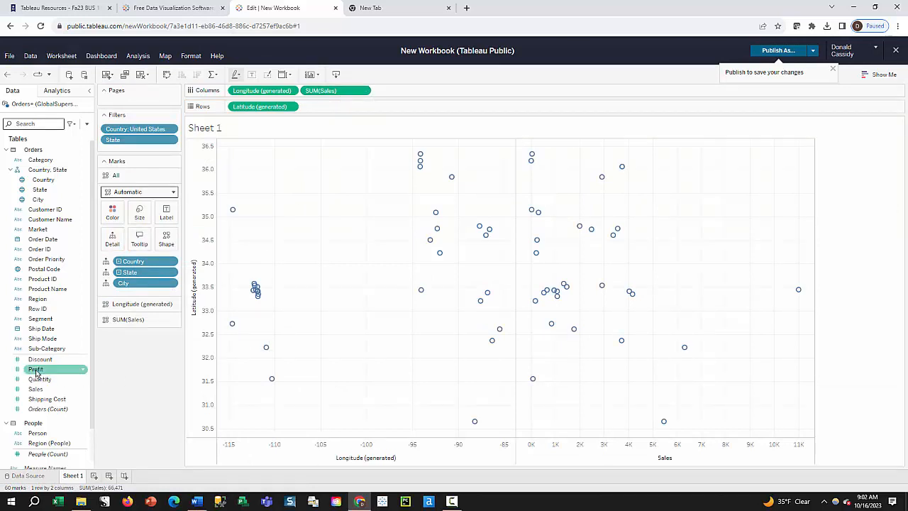
{"action": "left_click_drag", "start_coordinate": [36, 374], "coordinate": [340, 112]}
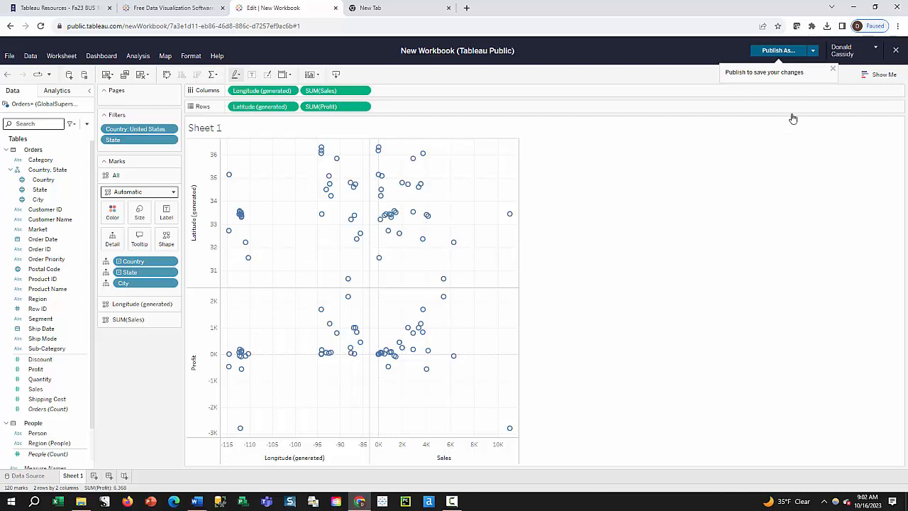
{"action": "left_click", "coordinate": [865, 77]}
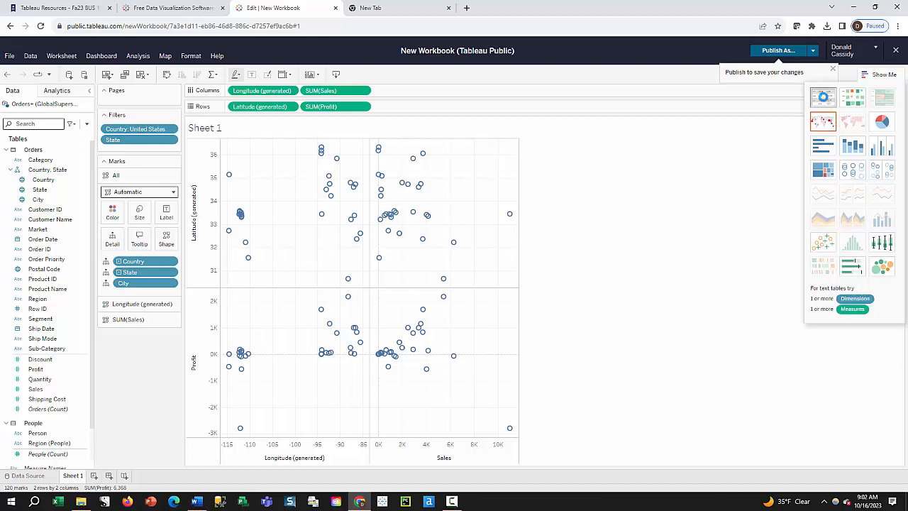
{"action": "left_click", "coordinate": [823, 97]}
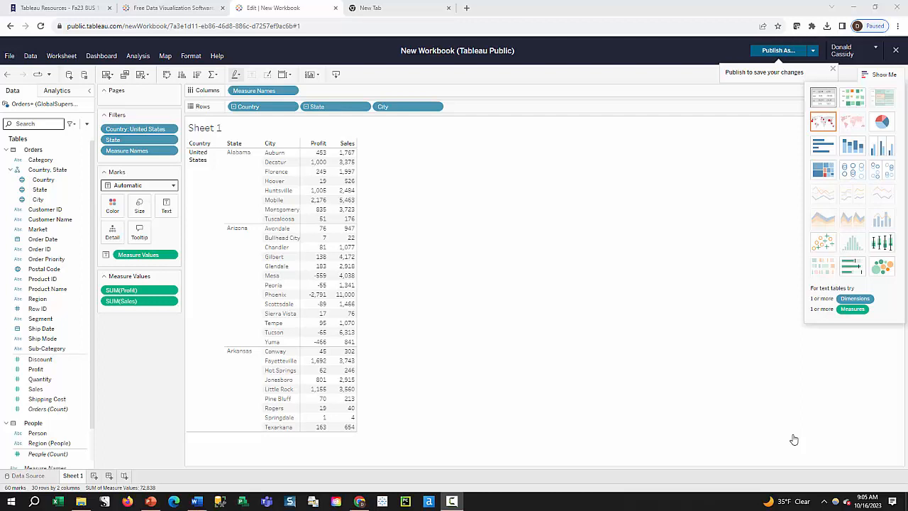
Step: Capture a screen snip of the crosstab with its shelves and cards, and bring up the blank presentation in PowerPoint at full size
{"action": "key", "text": "super+shift+s"}
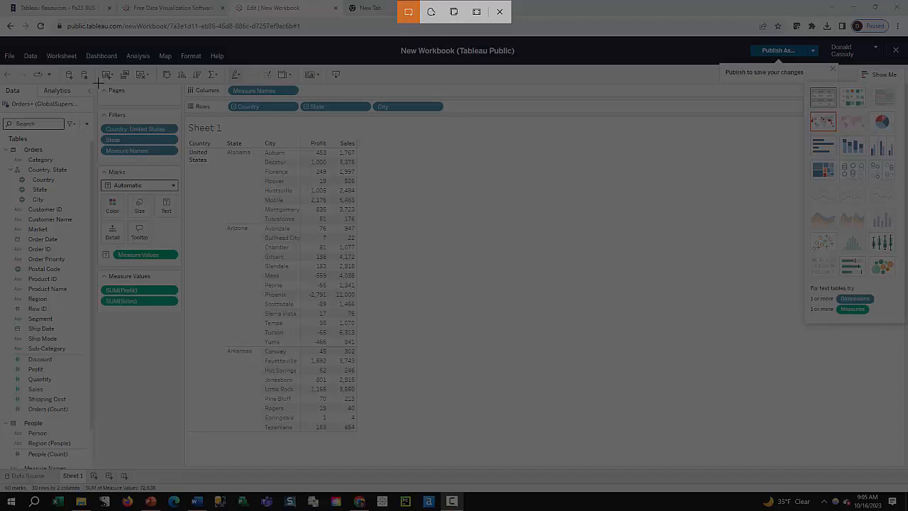
{"action": "left_click_drag", "start_coordinate": [98, 83], "coordinate": [454, 447]}
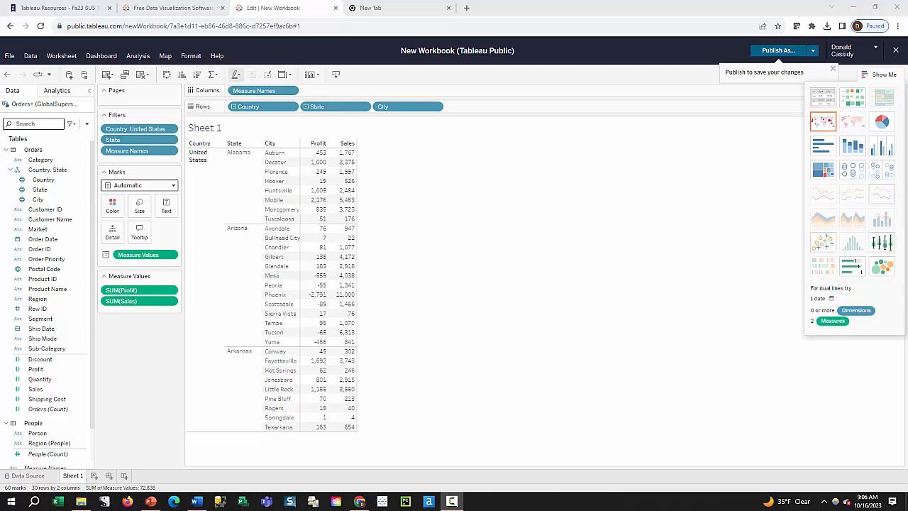
{"action": "left_click", "coordinate": [150, 501]}
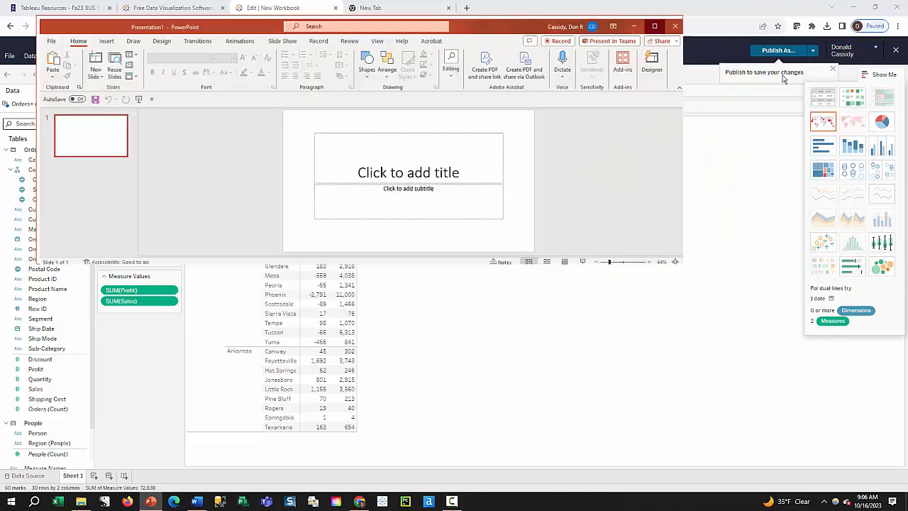
{"action": "left_click", "coordinate": [782, 71]}
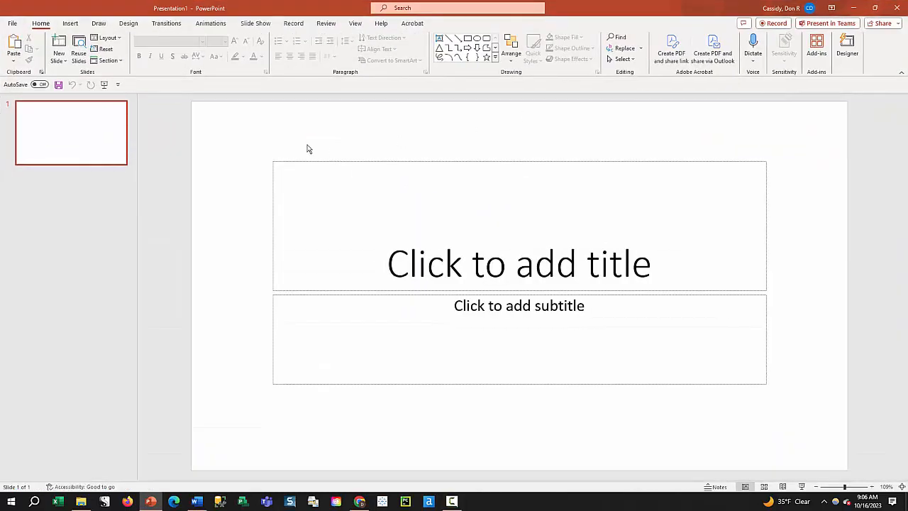
Step: Add a second slide to the presentation and paste the crosstab screenshot into its content area
{"action": "right_click", "coordinate": [82, 185]}
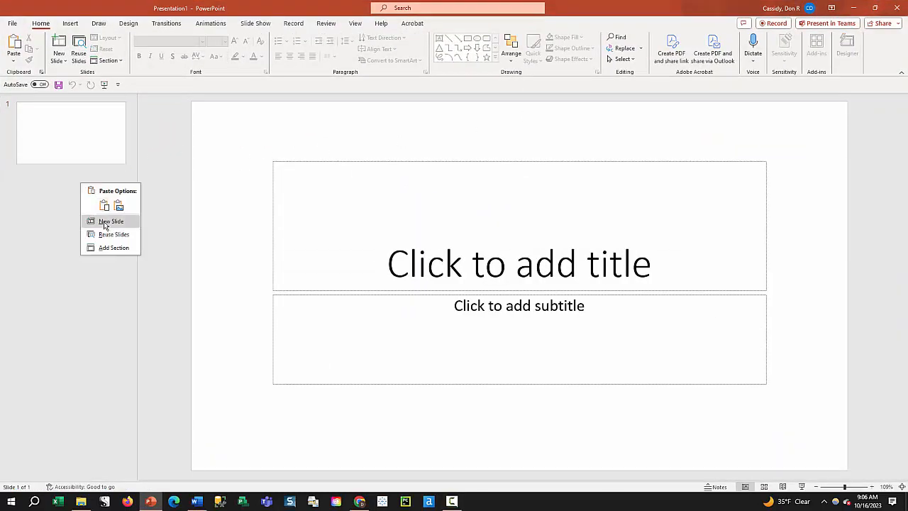
{"action": "left_click", "coordinate": [105, 222]}
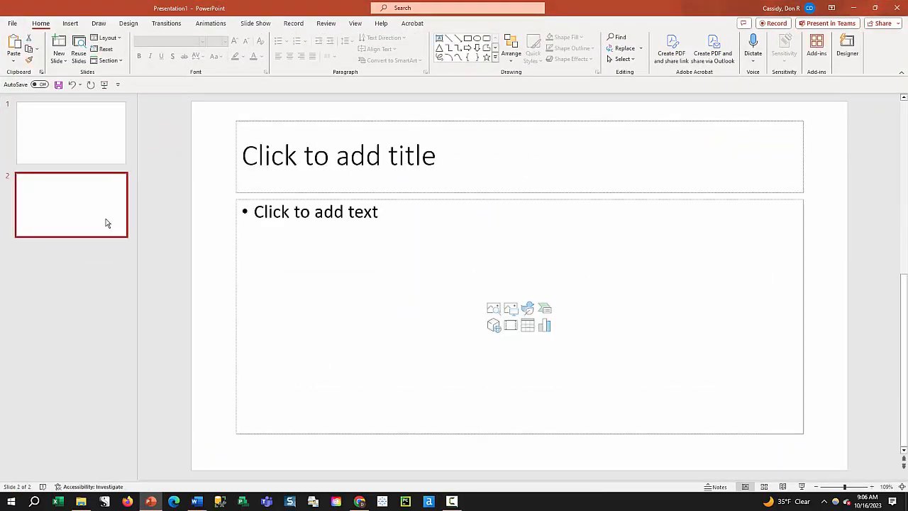
{"action": "right_click", "coordinate": [319, 243]}
{"action": "left_click", "coordinate": [345, 271]}
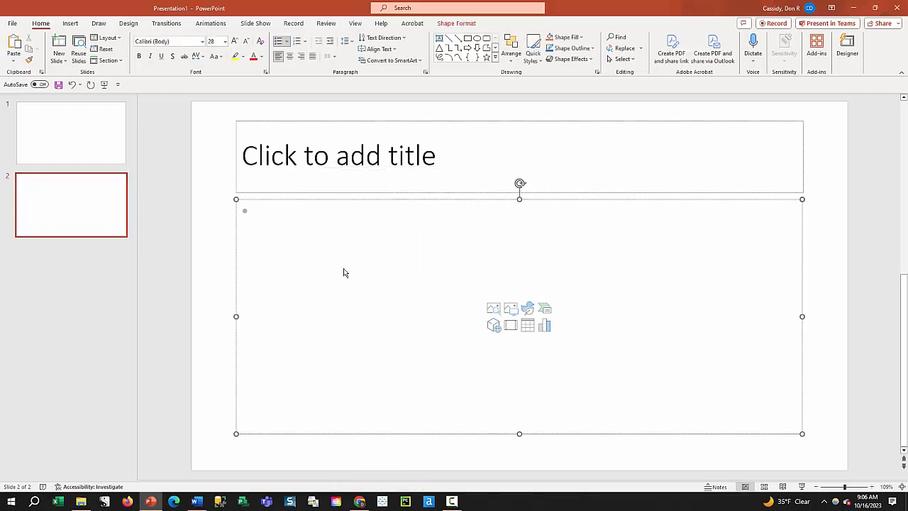
{"action": "left_click_drag", "start_coordinate": [545, 203], "coordinate": [494, 203]}
{"action": "left_click", "coordinate": [681, 285]}
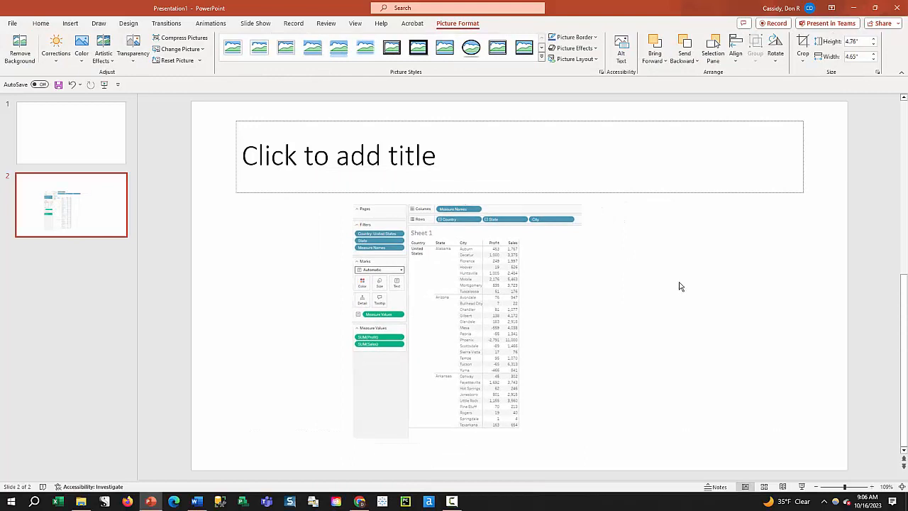
{"action": "left_click", "coordinate": [91, 153]}
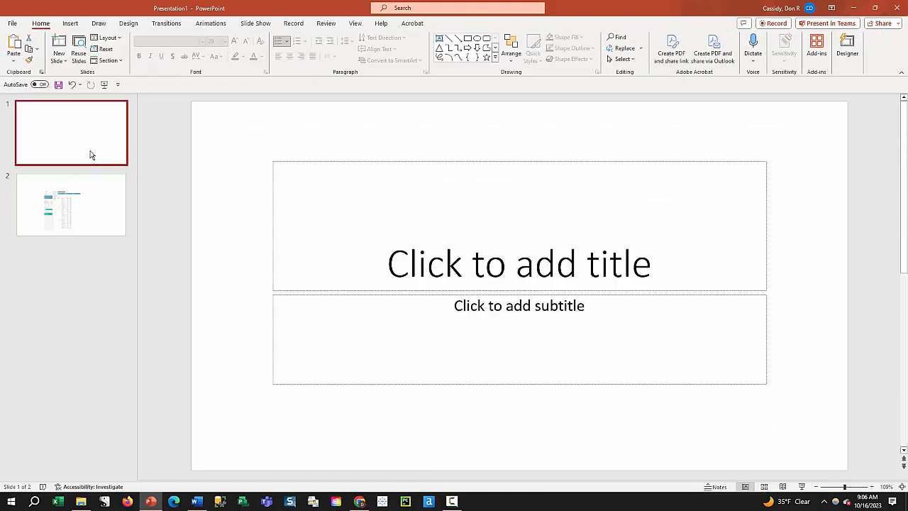
{"action": "left_click", "coordinate": [78, 213]}
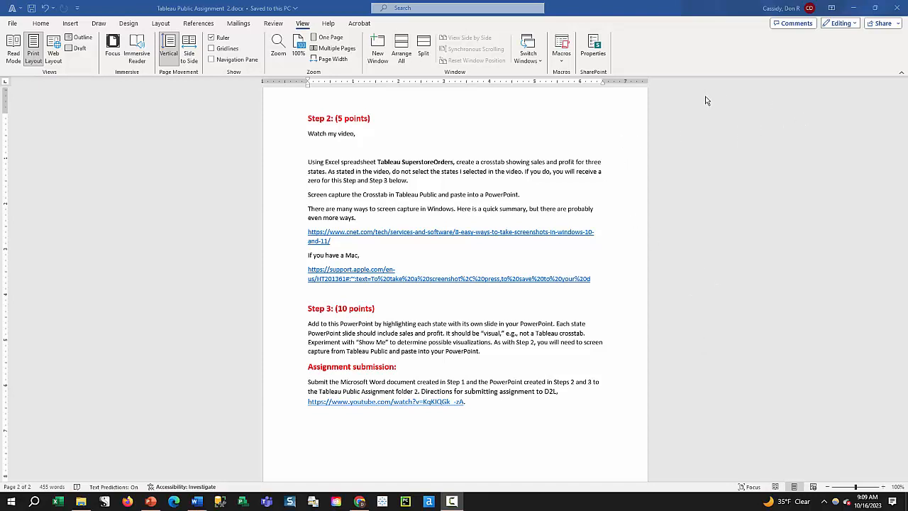
Step: Return to Sheet 1 in Tableau Public and edit the State filter to keep only Alabama
{"action": "left_click", "coordinate": [855, 9]}
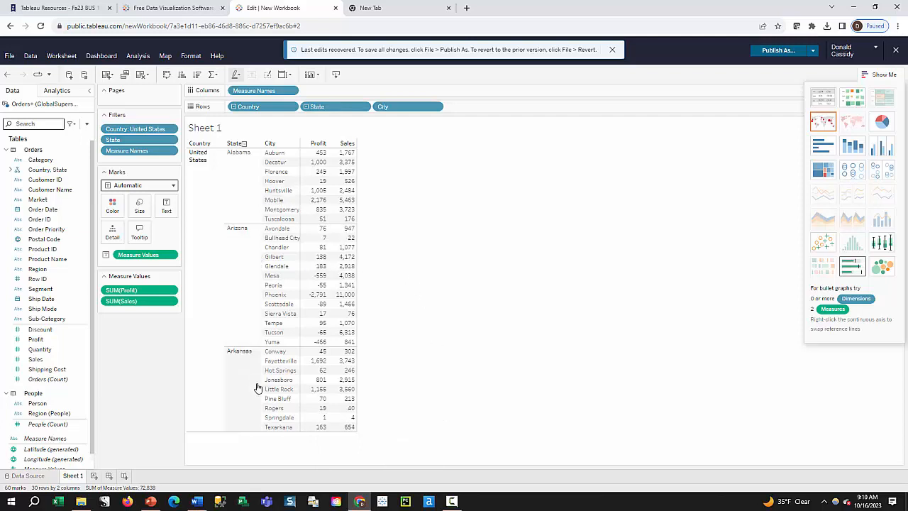
{"action": "left_click", "coordinate": [173, 142]}
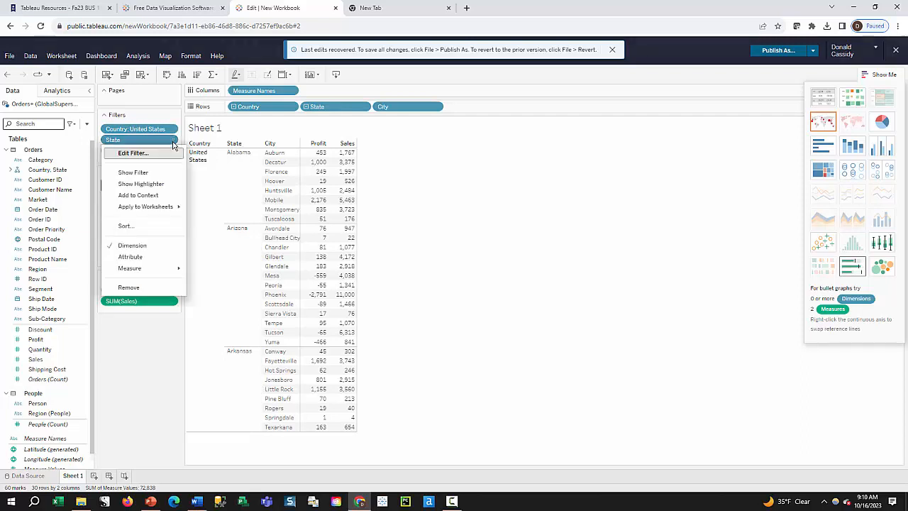
{"action": "left_click", "coordinate": [135, 154]}
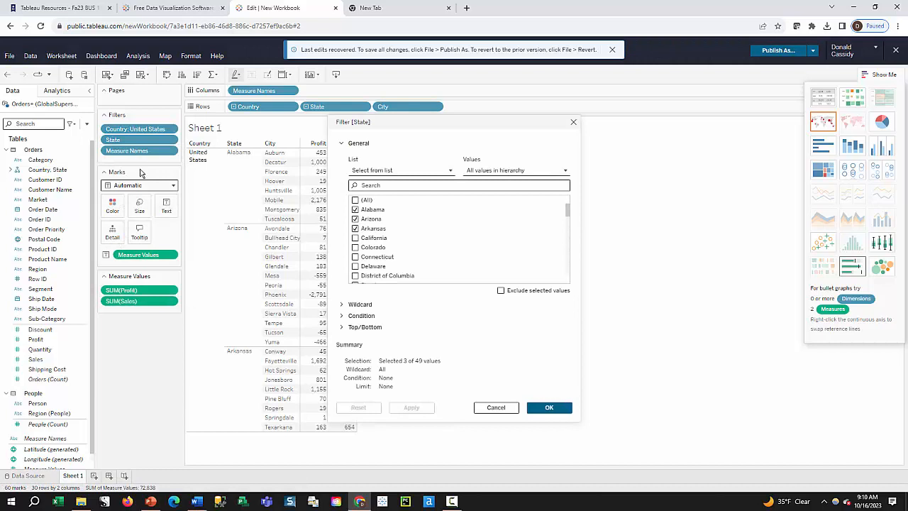
{"action": "left_click", "coordinate": [356, 200]}
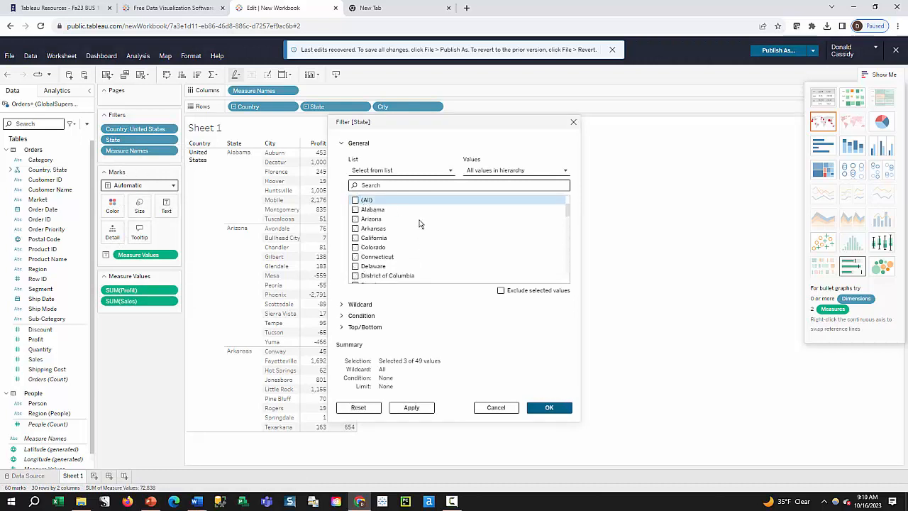
{"action": "left_click", "coordinate": [355, 210]}
{"action": "left_click", "coordinate": [415, 412]}
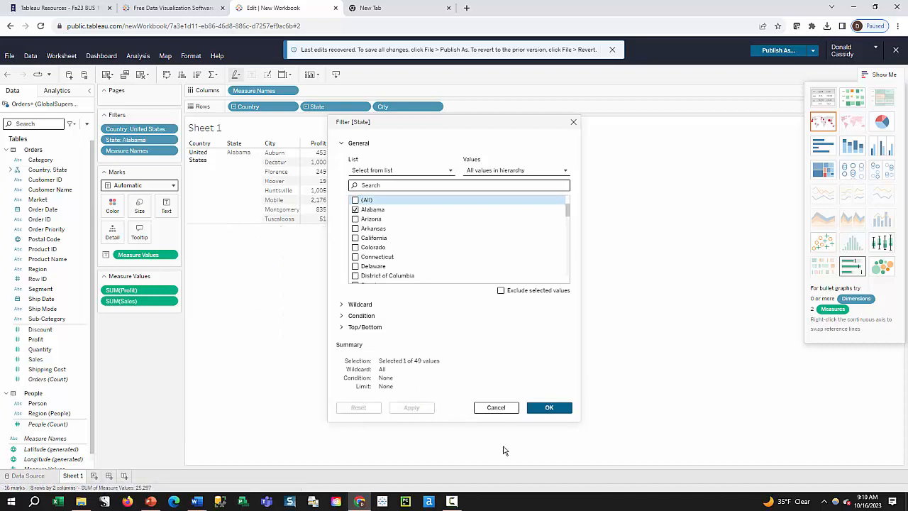
{"action": "left_click", "coordinate": [548, 410]}
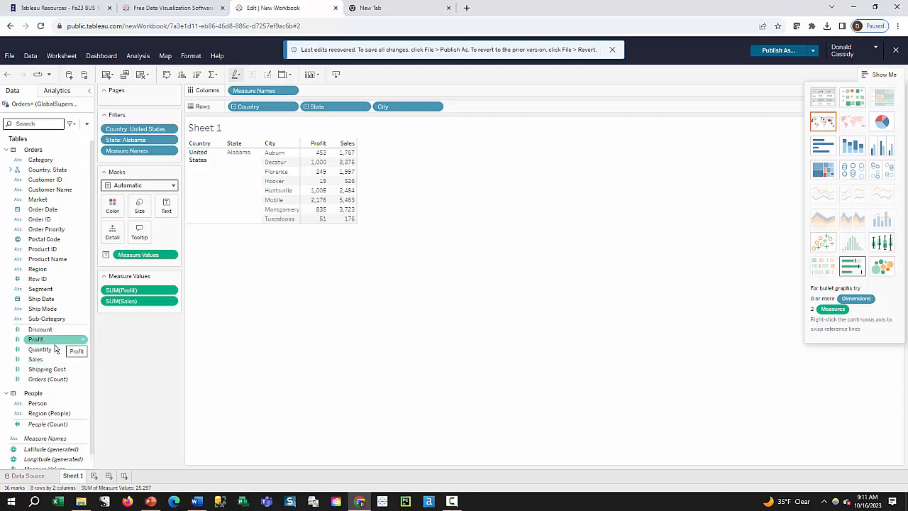
Step: Add the Sales measure to both Columns and Rows of the Alabama crosstab
{"action": "left_click_drag", "start_coordinate": [42, 362], "coordinate": [339, 94]}
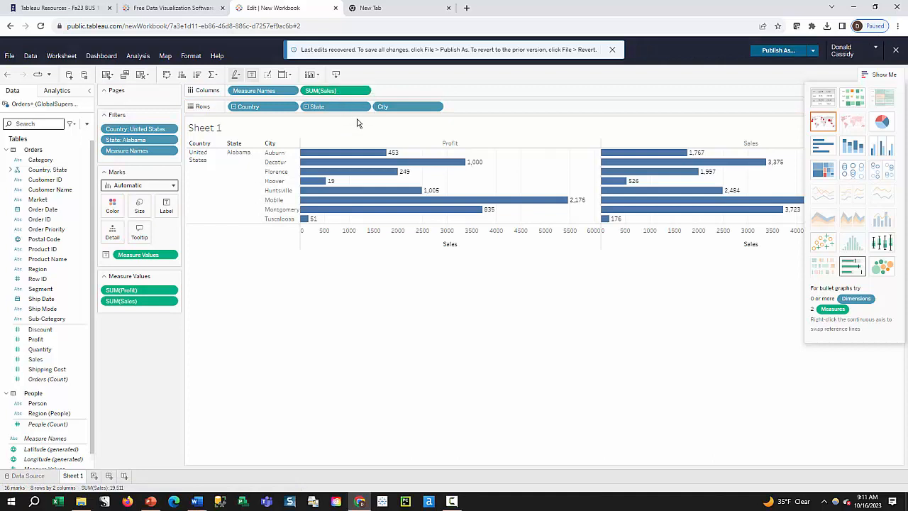
{"action": "left_click_drag", "start_coordinate": [35, 359], "coordinate": [483, 112]}
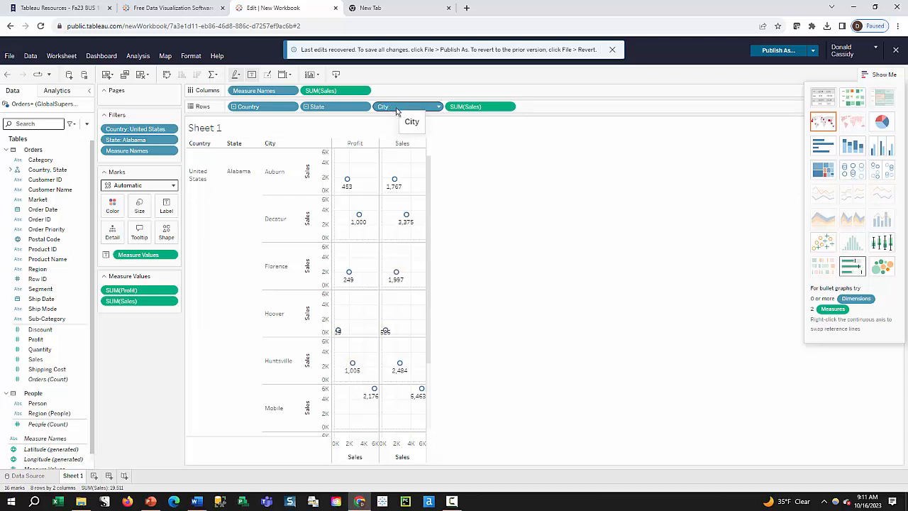
Step: Remove City from Rows and display Alabama's profit and sales as horizontal bars
{"action": "left_click_drag", "start_coordinate": [396, 112], "coordinate": [131, 376]}
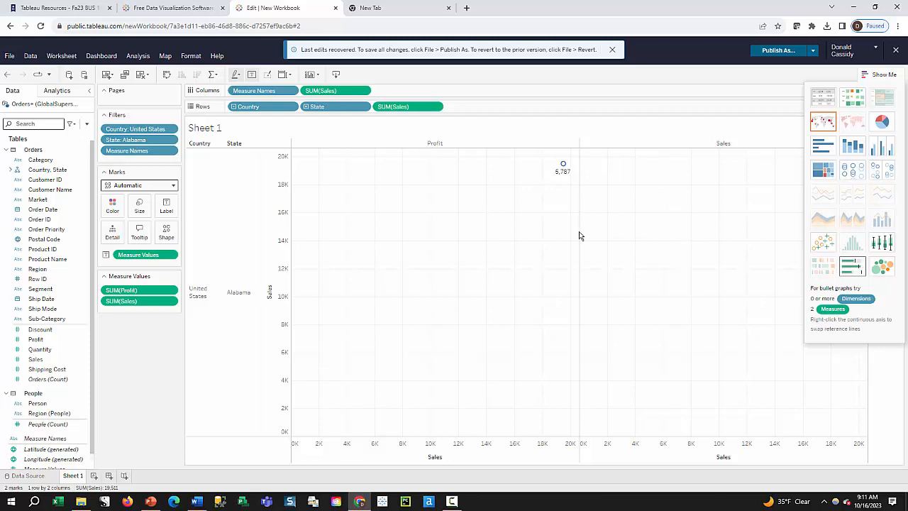
{"action": "left_click", "coordinate": [822, 100]}
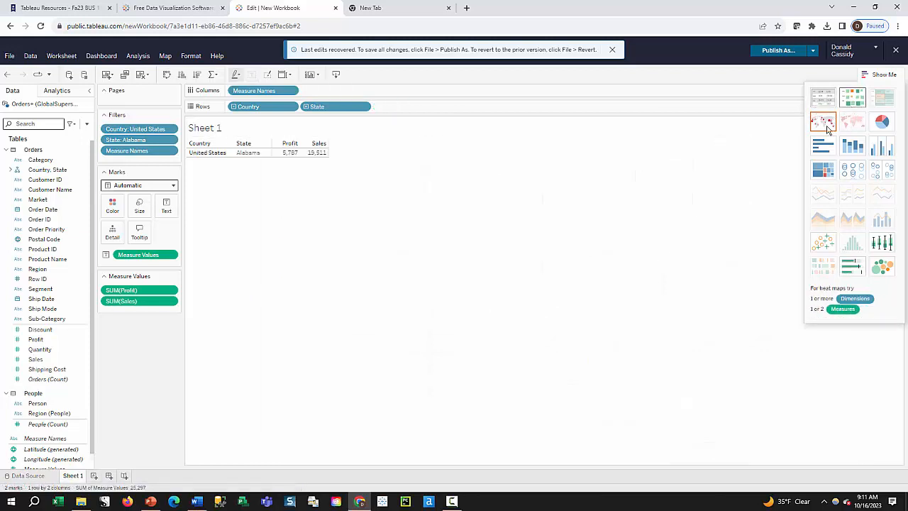
{"action": "left_click", "coordinate": [851, 97]}
{"action": "left_click", "coordinate": [823, 147]}
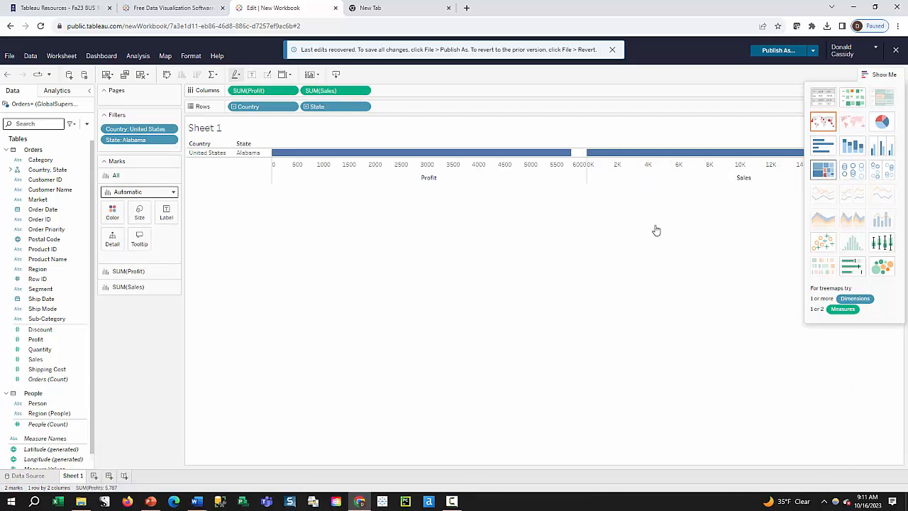
Step: Close the chart suggestions and move SUM(Sales) from Columns to Rows after State
{"action": "left_click", "coordinate": [887, 75]}
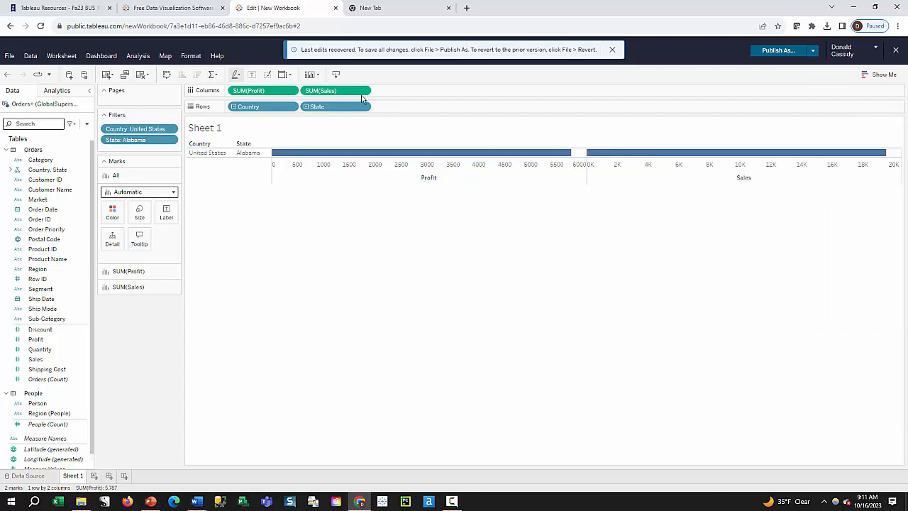
{"action": "left_click_drag", "start_coordinate": [340, 95], "coordinate": [410, 111]}
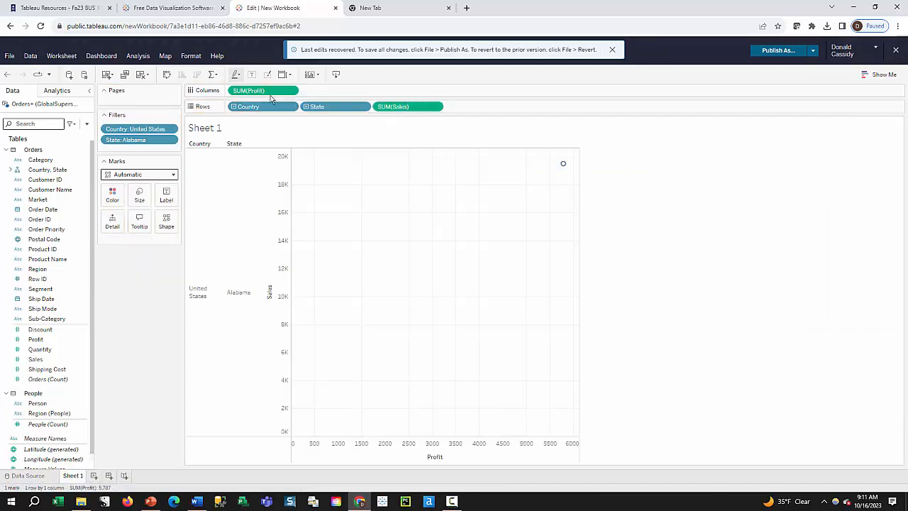
Step: Move SUM(Sales) from Rows to Columns beside SUM(Profit) and display Alabama's profit and sales as side-by-side bars
{"action": "mouse_move", "coordinate": [282, 95]}
{"action": "left_mouse_down"}
{"action": "mouse_move", "coordinate": [370, 94]}
{"action": "mouse_move", "coordinate": [281, 94]}
{"action": "left_mouse_up"}
{"action": "left_click_drag", "start_coordinate": [401, 108], "coordinate": [345, 94]}
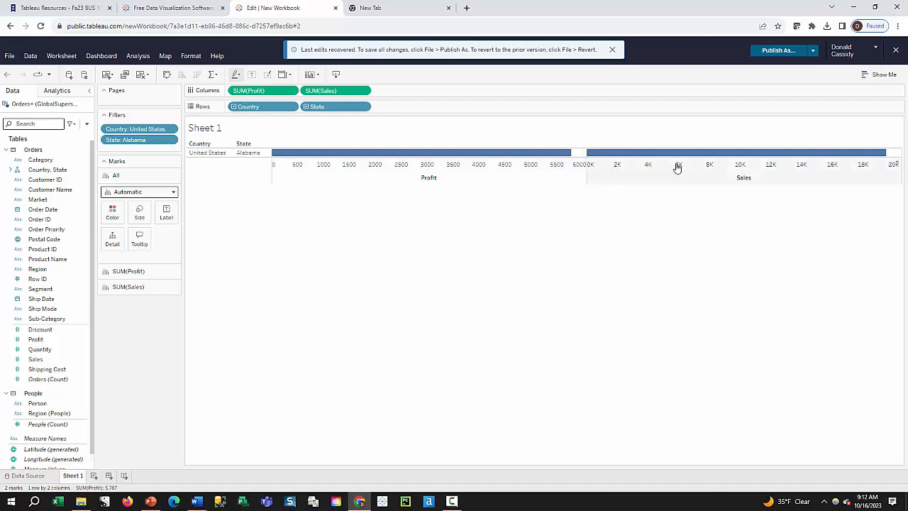
{"action": "left_click", "coordinate": [874, 75]}
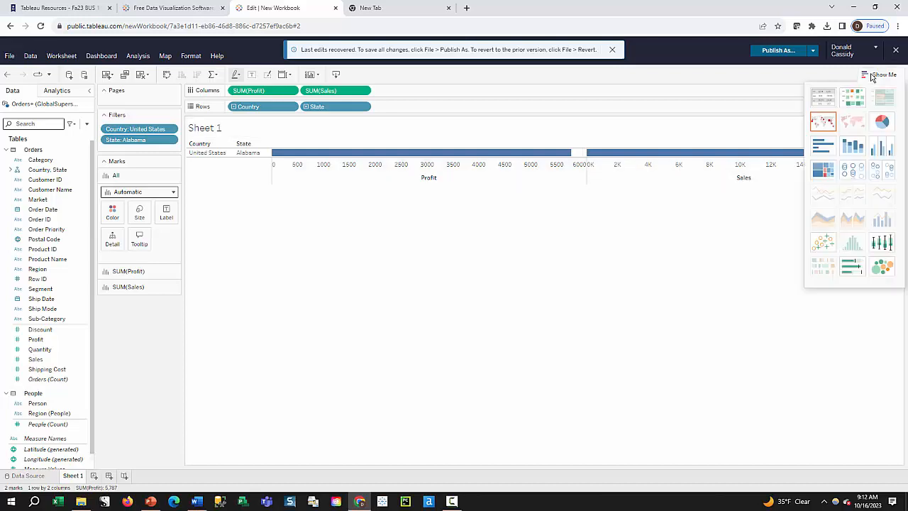
{"action": "left_click", "coordinate": [829, 149]}
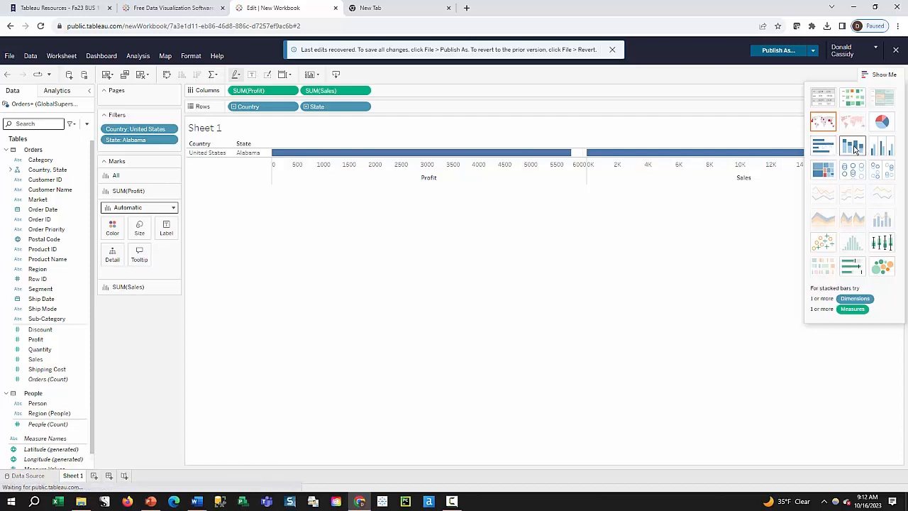
{"action": "left_click", "coordinate": [856, 149]}
{"action": "left_click", "coordinate": [883, 148]}
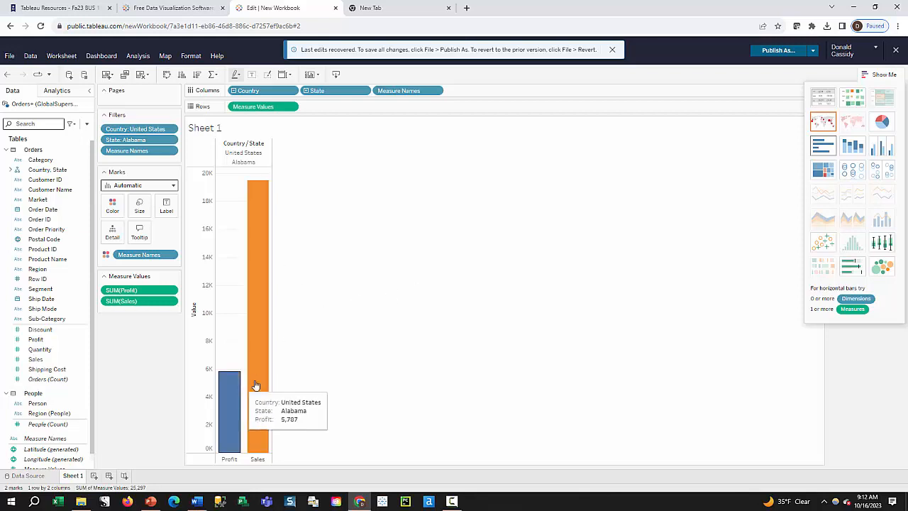
{"action": "mouse_move", "coordinate": [261, 370]}
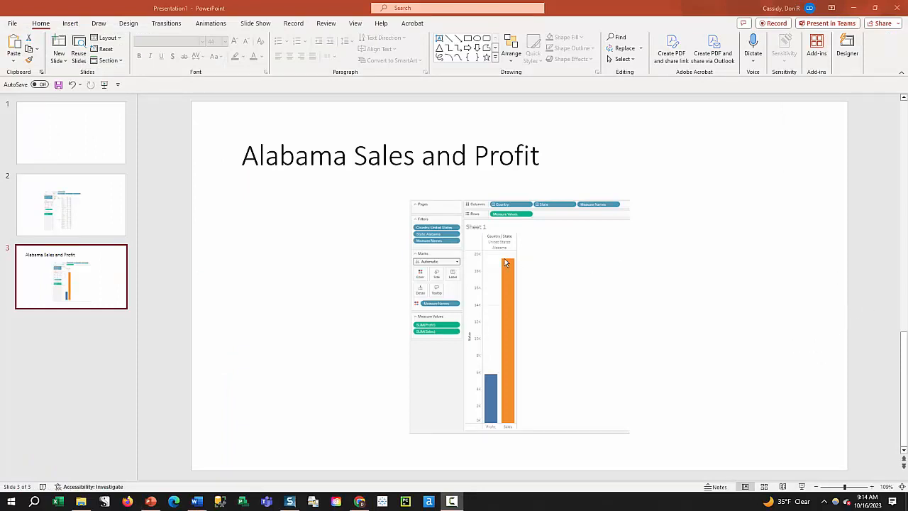
Step: In PowerPoint, review the crosstab on slide 2 and return to the Alabama Sales and Profit slide
{"action": "left_click", "coordinate": [80, 198]}
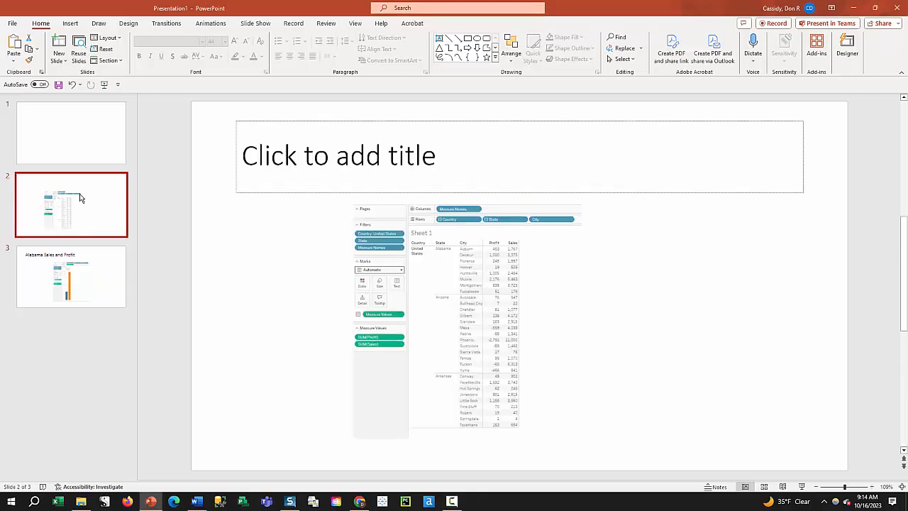
{"action": "left_click", "coordinate": [83, 261]}
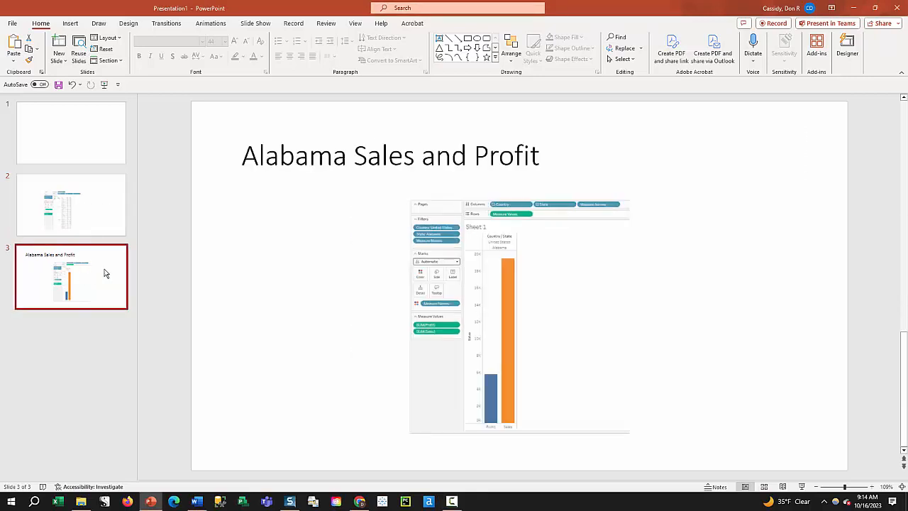